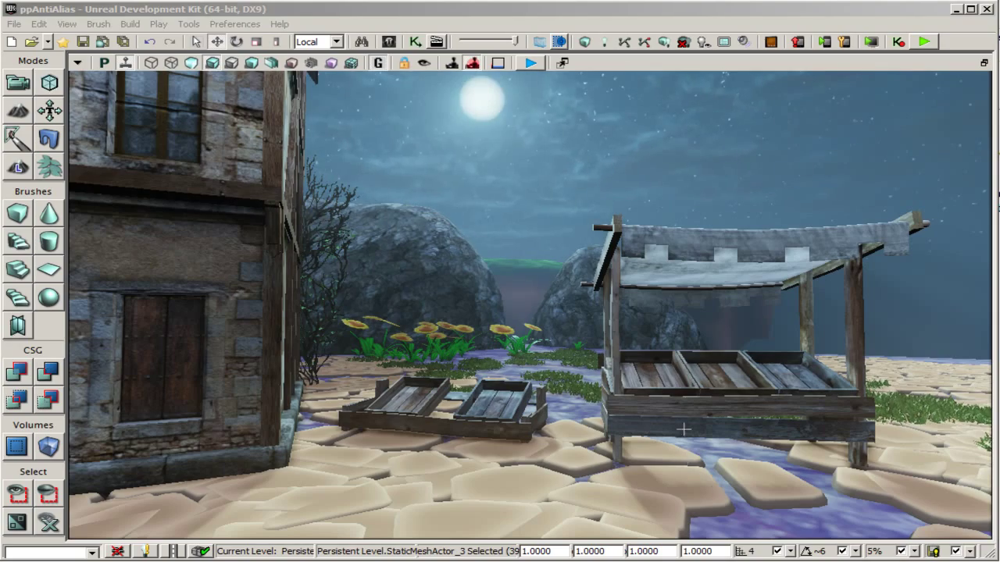
{"action": "left_click_drag", "start_coordinate": [683, 429], "coordinate": [604, 381]}
{"action": "right_click_drag", "start_coordinate": [607, 386], "coordinate": [622, 429]}
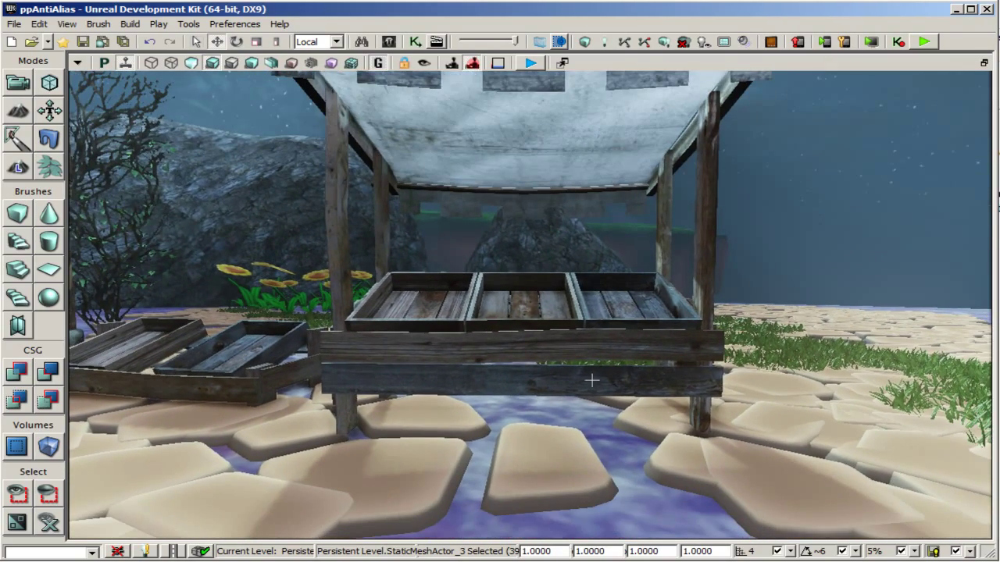
{"action": "left_click_drag", "start_coordinate": [592, 381], "coordinate": [579, 402]}
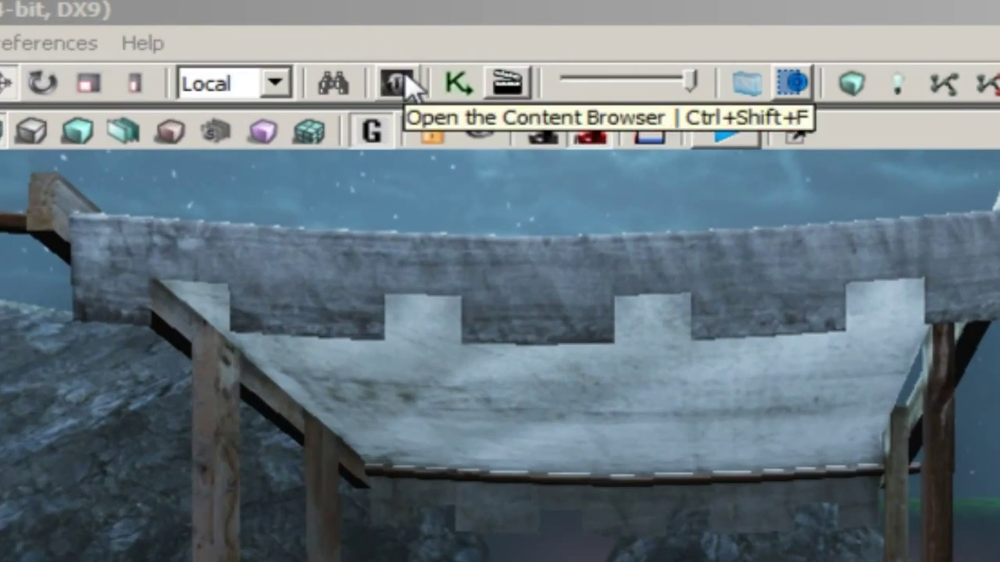
- Create a PostProcessChain asset named AntiAlisPostProcess in the ppAntiAlias package
{"action": "left_click", "coordinate": [390, 43]}
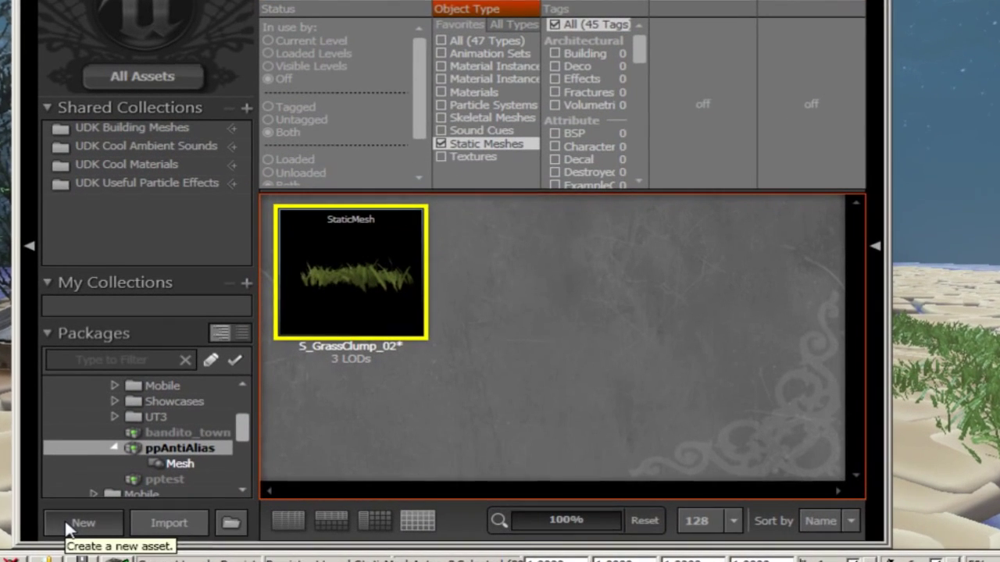
{"action": "left_click", "coordinate": [66, 529]}
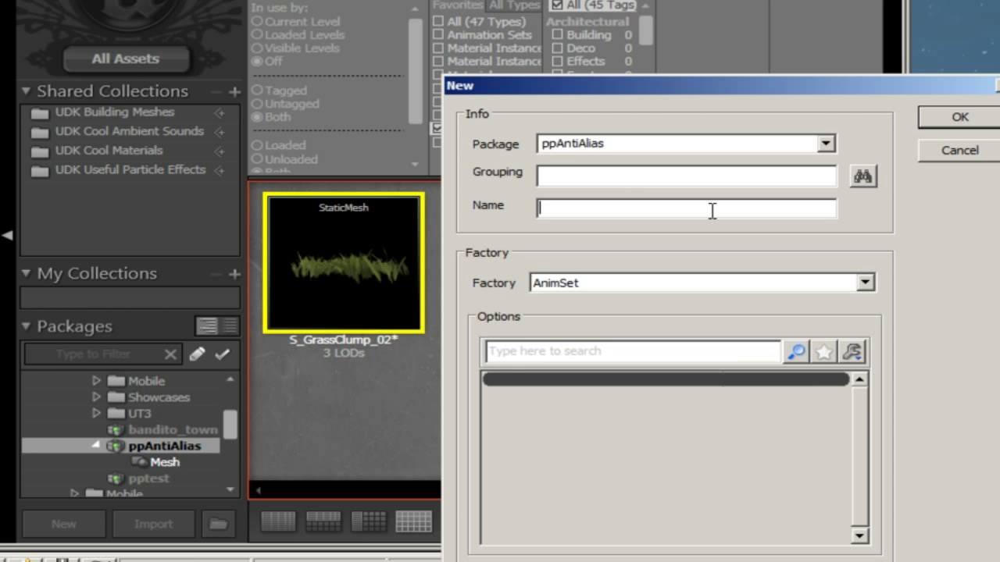
{"action": "type", "text": "AntiAlisPostProcess"}
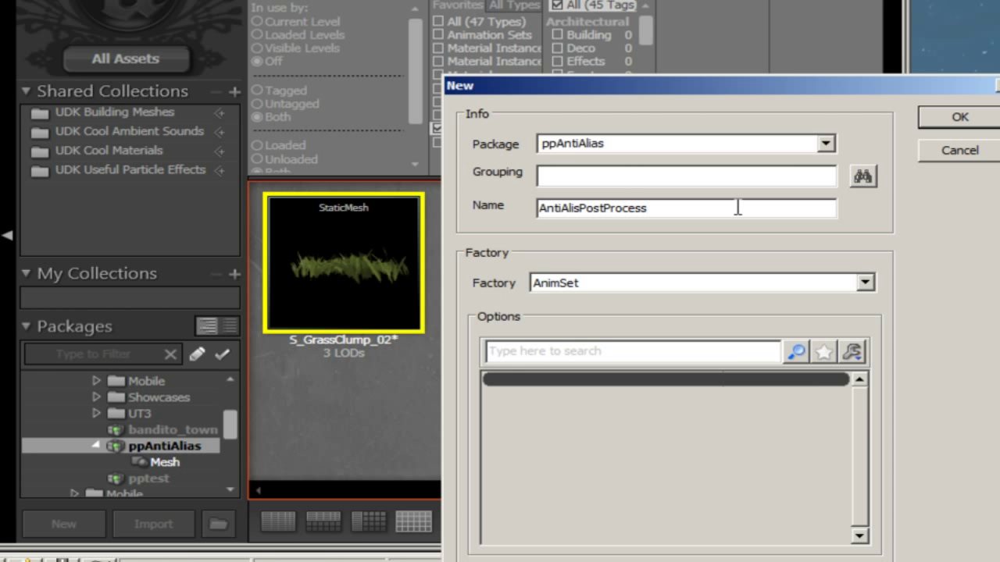
{"action": "left_click", "coordinate": [728, 284]}
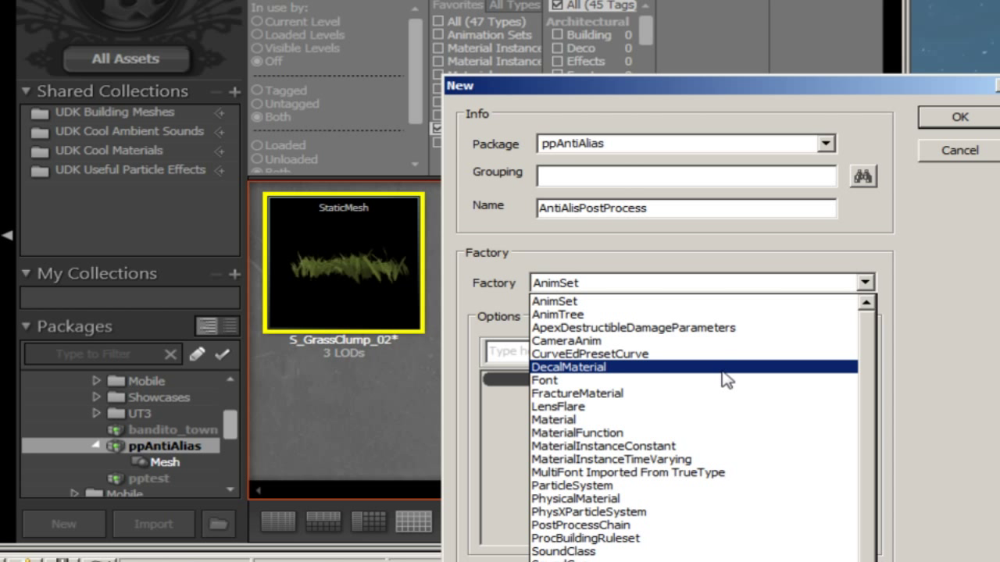
{"action": "scroll", "coordinate": [726, 380], "scroll_direction": "down", "scroll_amount": 1}
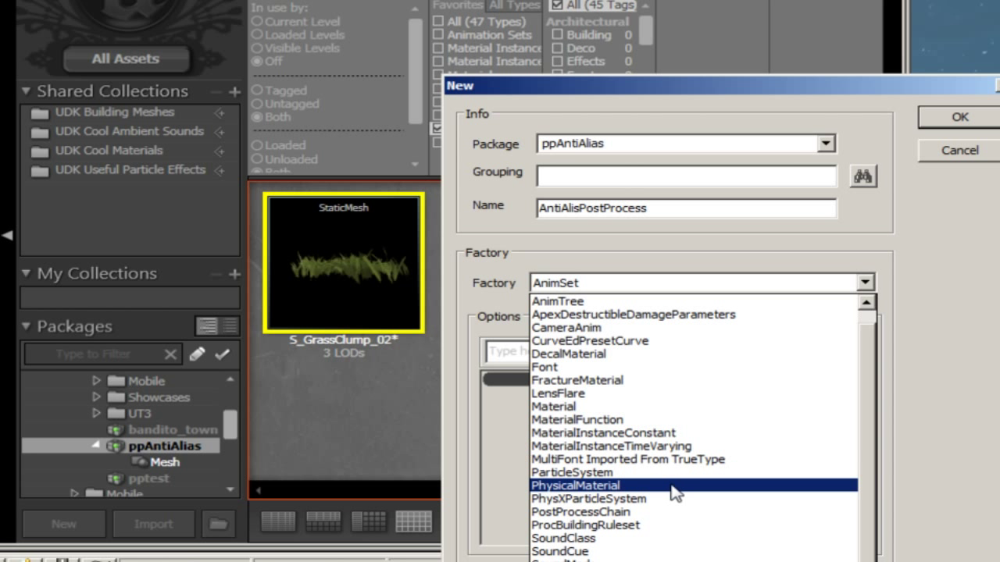
{"action": "left_click", "coordinate": [650, 512]}
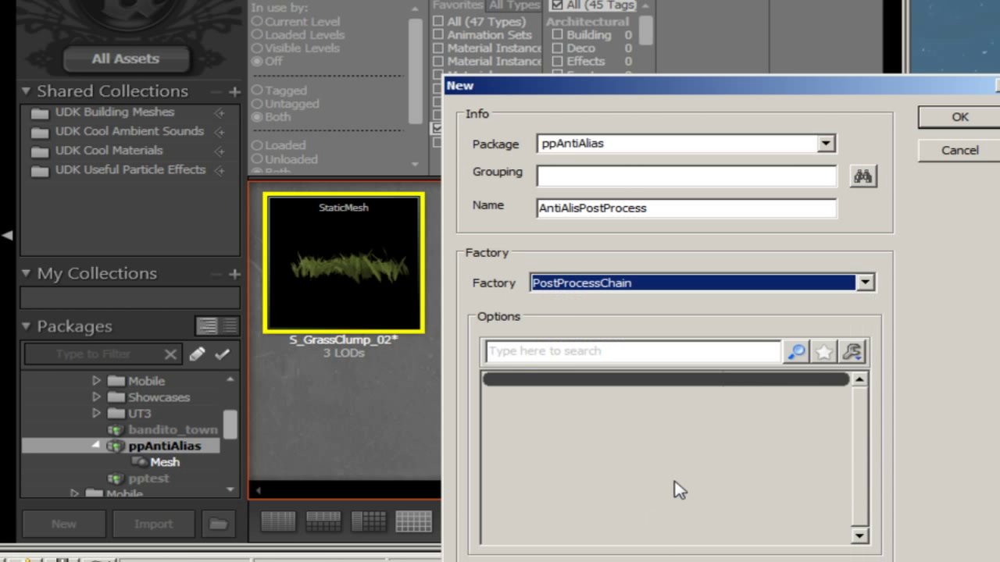
{"action": "left_click", "coordinate": [959, 119]}
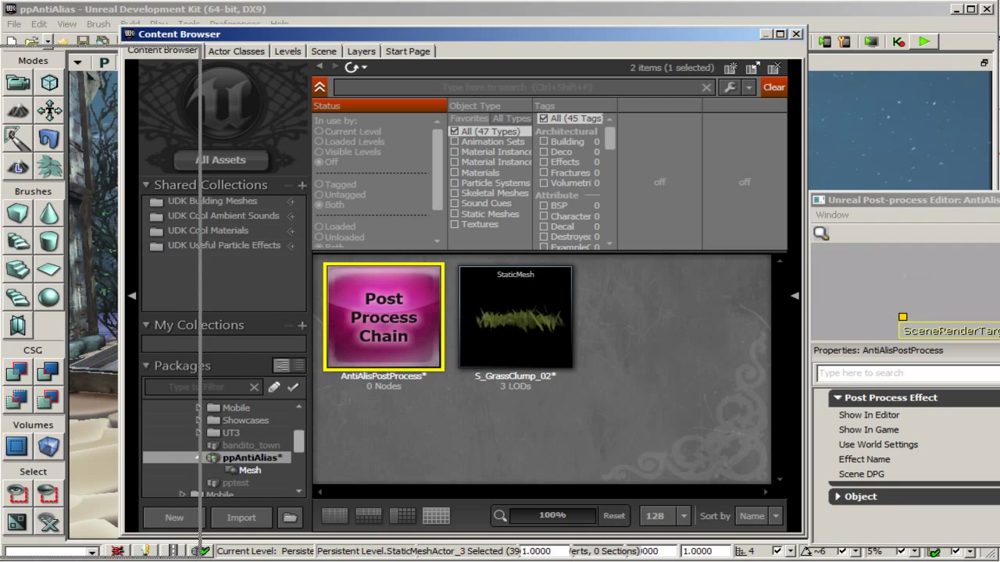
- Arrange the Content Browser and the Post-process Editor windows so both are accessible over the level view
{"action": "left_click_drag", "start_coordinate": [44, 53], "coordinate": [0, 47]}
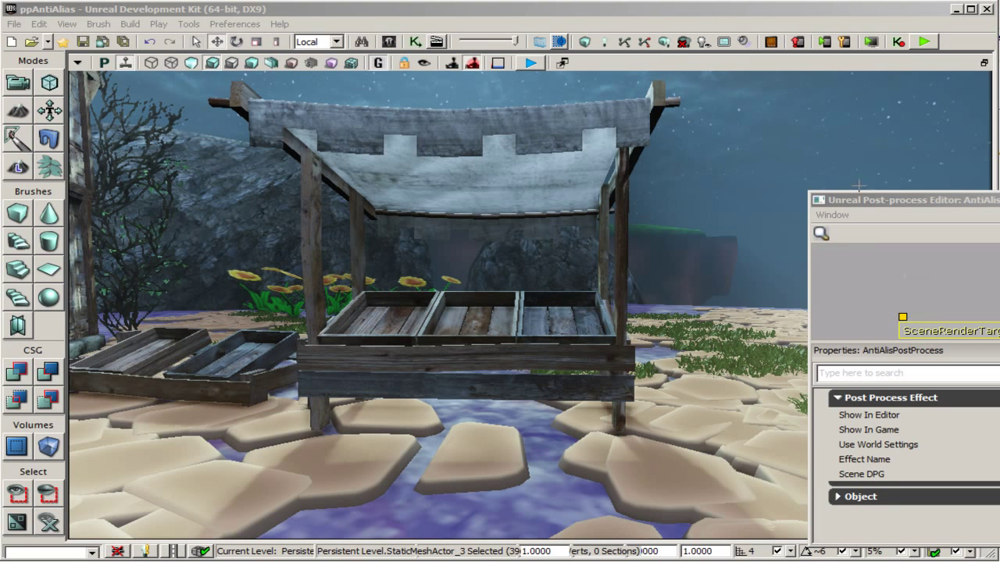
{"action": "left_click_drag", "start_coordinate": [877, 201], "coordinate": [612, 179]}
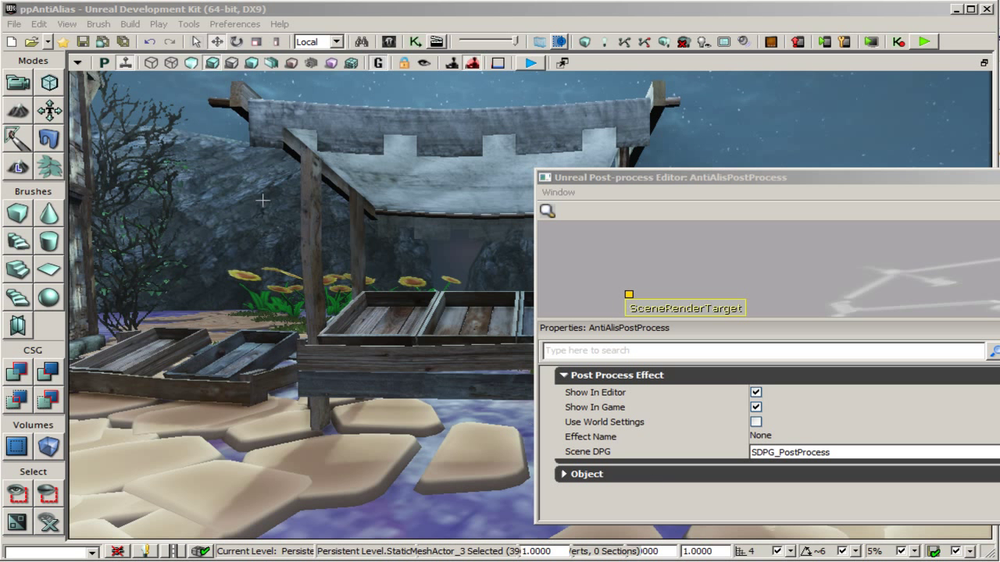
{"action": "mouse_move", "coordinate": [0, 47]}
{"action": "left_mouse_down"}
{"action": "mouse_move", "coordinate": [511, 55]}
{"action": "mouse_move", "coordinate": [522, 40]}
{"action": "left_mouse_up"}
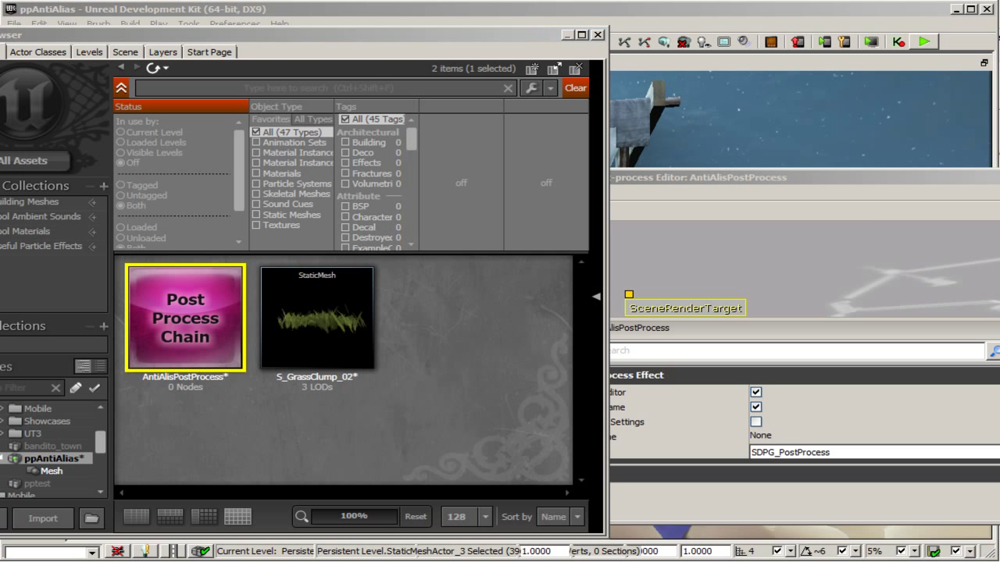
{"action": "left_click_drag", "start_coordinate": [75, 42], "coordinate": [83, 51]}
- Assign the selected AntiAlisPostProcess asset as the World Post Process Chain in the world's rendering properties
{"action": "left_click", "coordinate": [67, 24]}
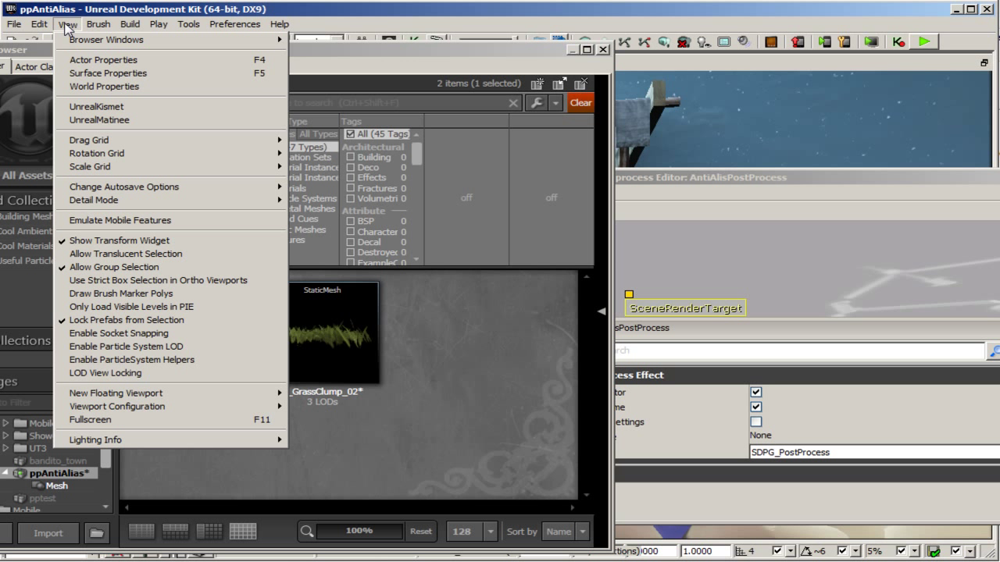
{"action": "left_click", "coordinate": [95, 86]}
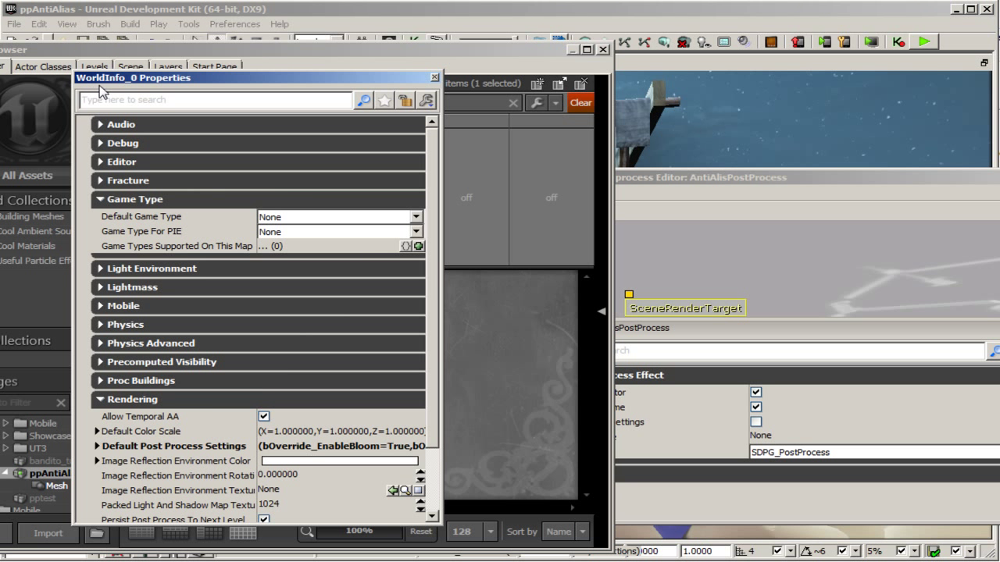
{"action": "left_click_drag", "start_coordinate": [431, 284], "coordinate": [428, 367]}
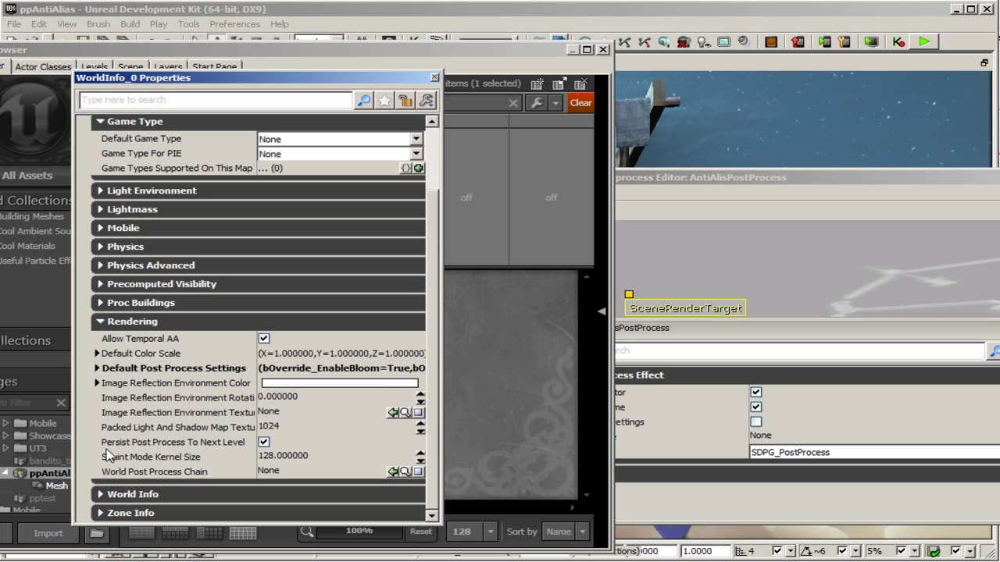
{"action": "left_click", "coordinate": [391, 472]}
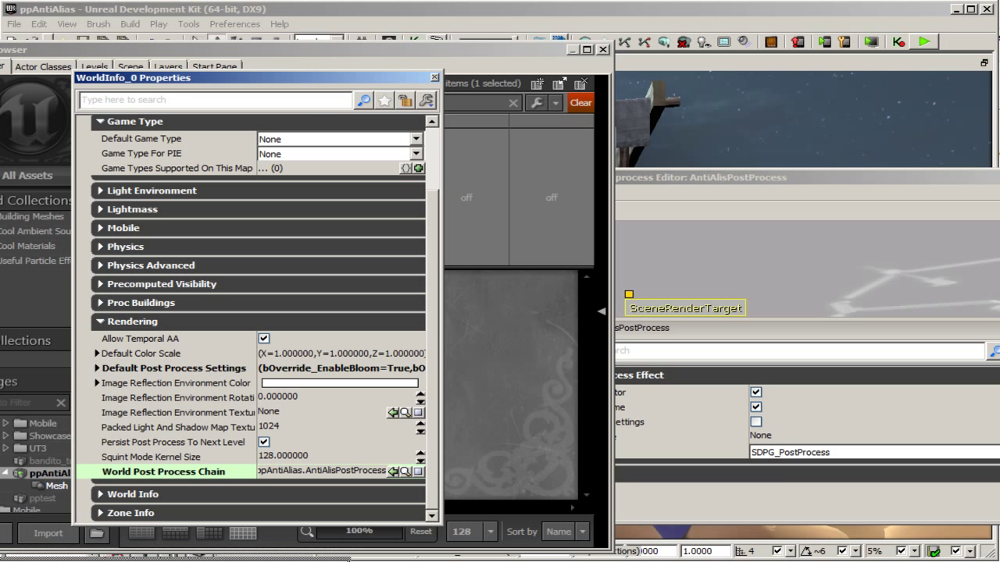
- Try to save the AntiAlisPostProcess asset's package from the Content Browser
{"action": "right_click", "coordinate": [188, 322]}
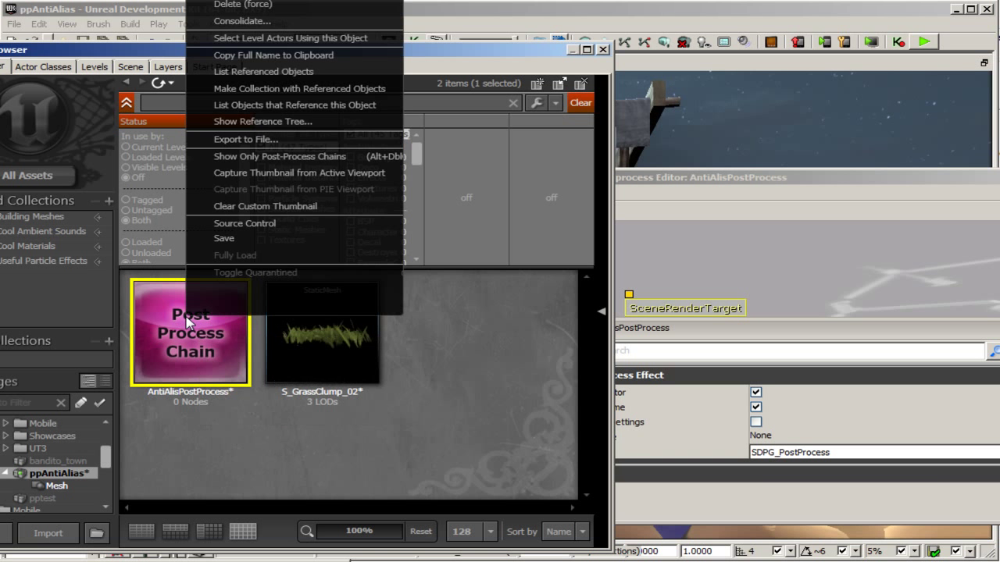
{"action": "left_click", "coordinate": [224, 239]}
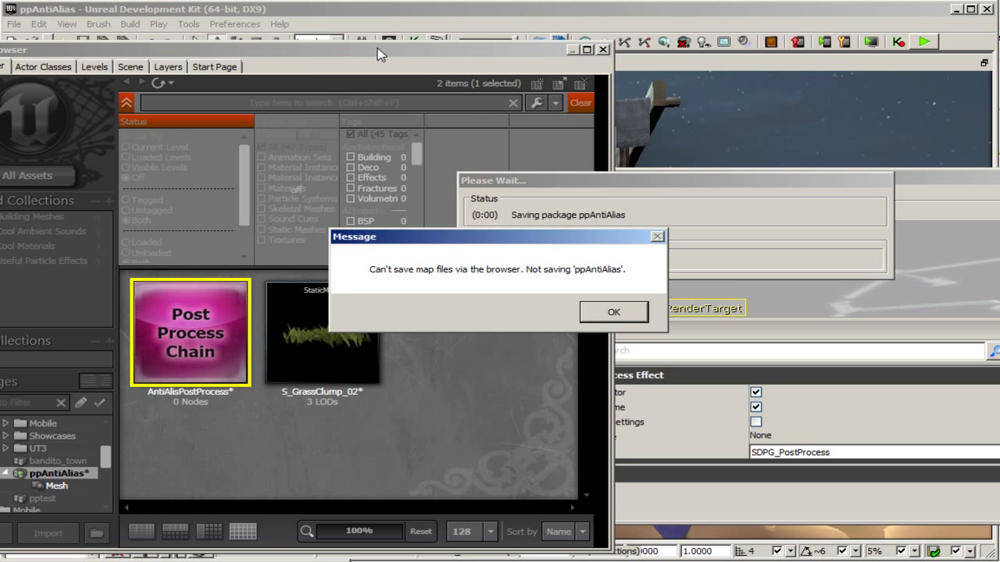
{"action": "left_click", "coordinate": [613, 312]}
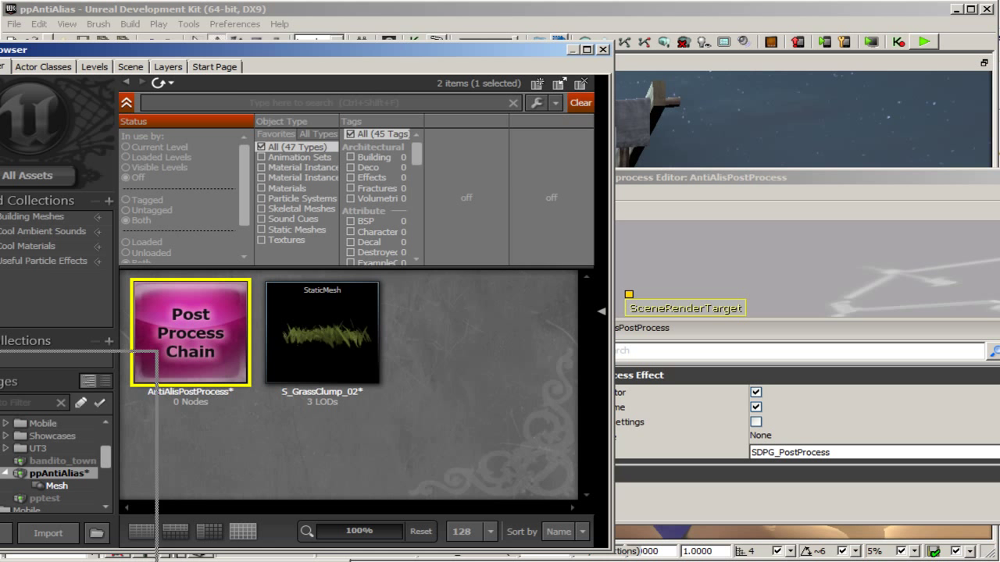
- Move the Content Browser out of the way and save the current level
{"action": "left_click_drag", "start_coordinate": [47, 462], "coordinate": [47, 460]}
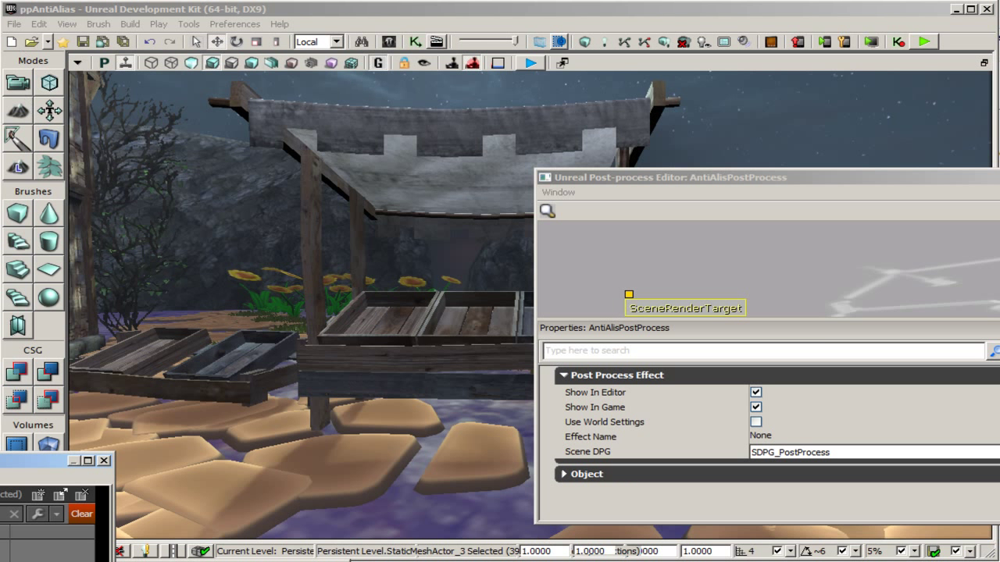
{"action": "left_click", "coordinate": [15, 23]}
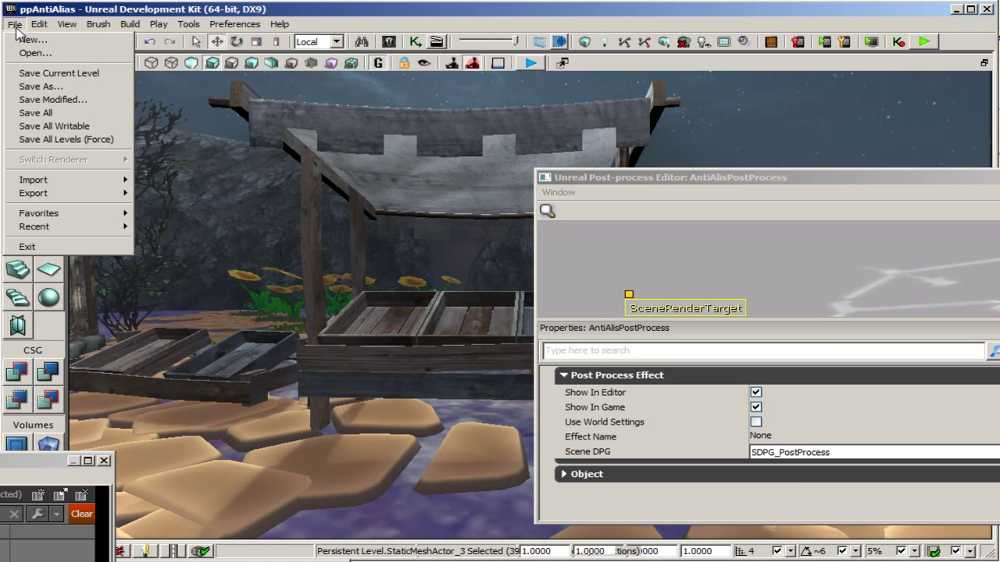
{"action": "left_click", "coordinate": [43, 74]}
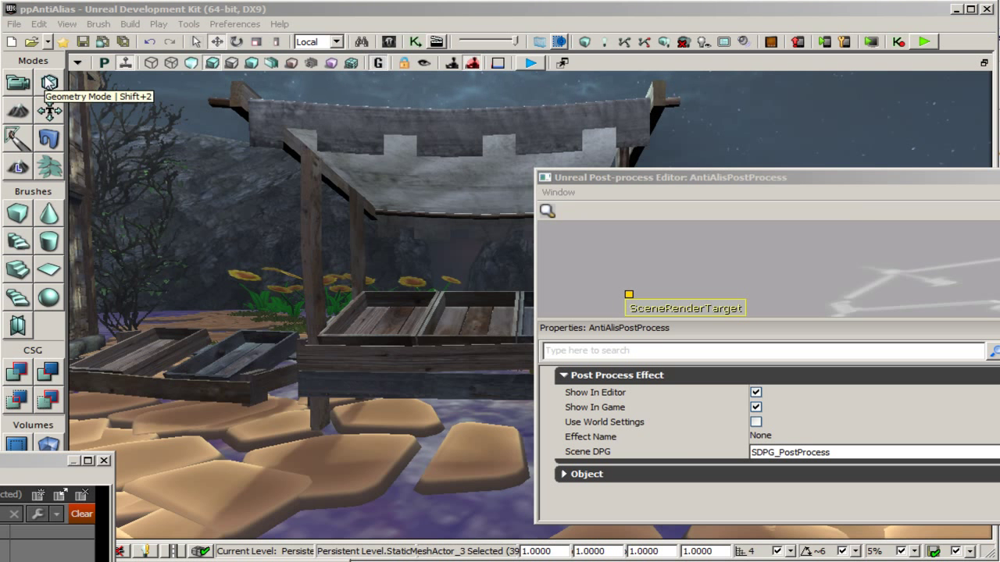
- Add an UberPostProcessEffect node to the post-process graph and connect SceneRenderTarget's output to its input
{"action": "left_click_drag", "start_coordinate": [728, 178], "coordinate": [682, 168]}
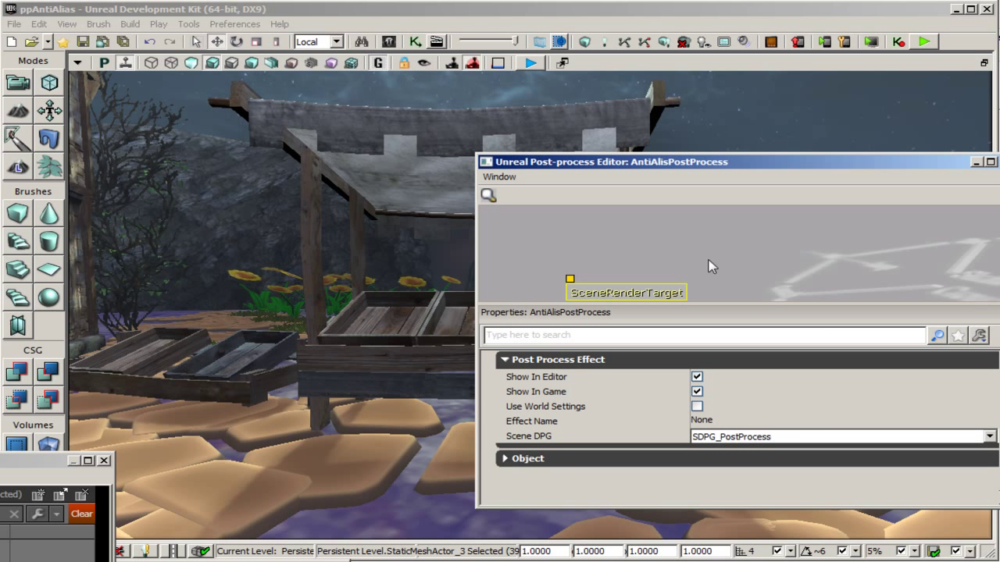
{"action": "left_click_drag", "start_coordinate": [627, 268], "coordinate": [599, 210]}
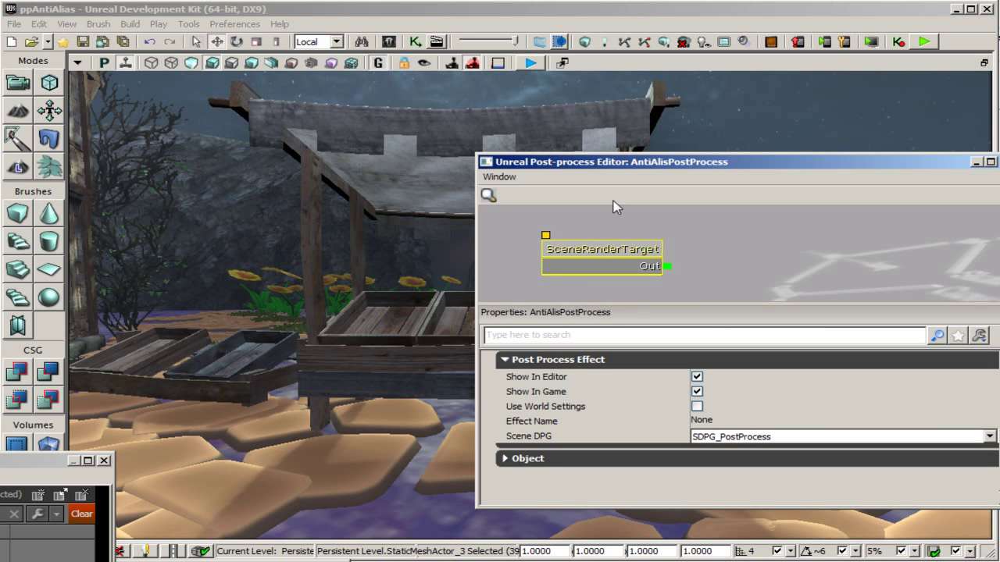
{"action": "left_click_drag", "start_coordinate": [597, 301], "coordinate": [612, 360]}
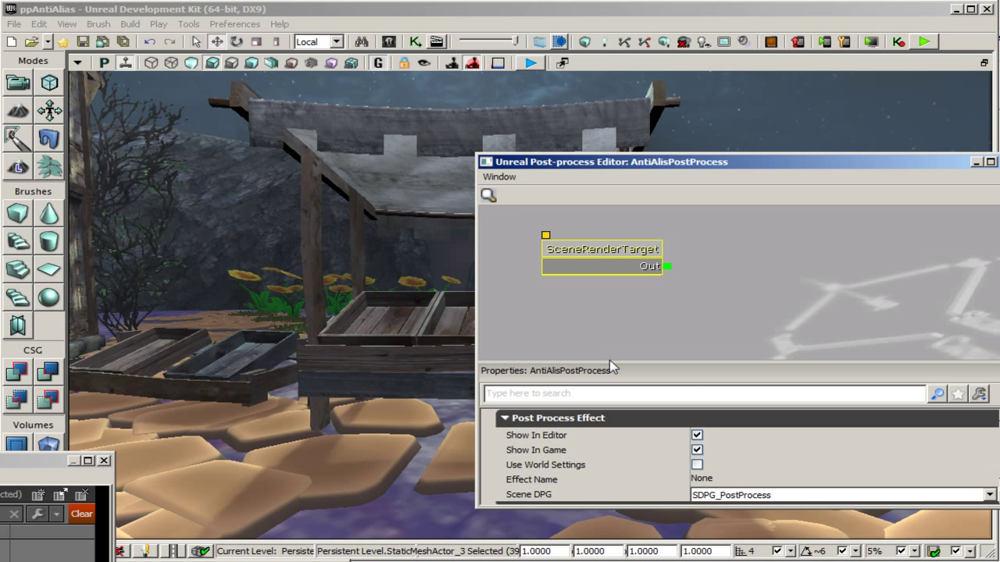
{"action": "right_click", "coordinate": [710, 297]}
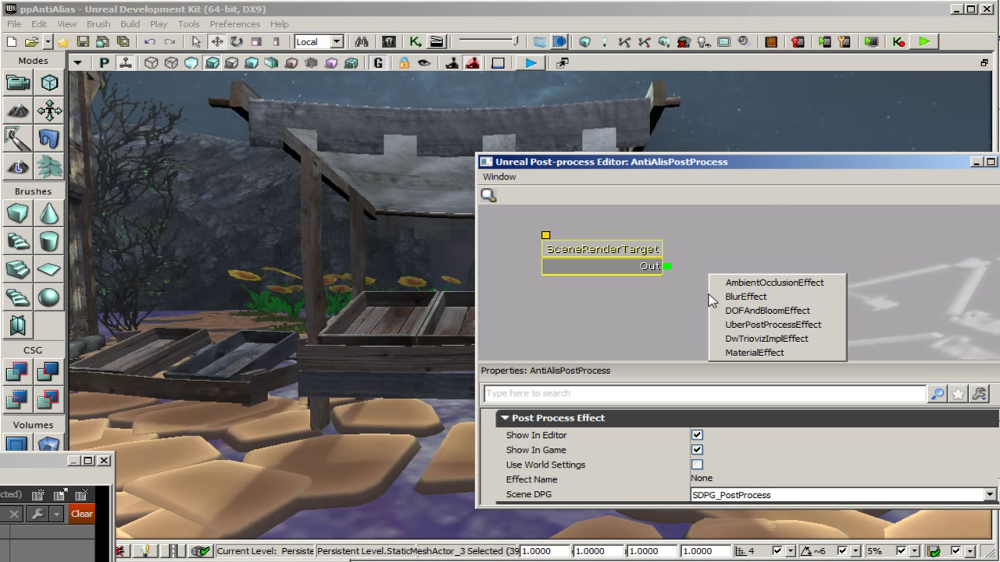
{"action": "left_click", "coordinate": [773, 324]}
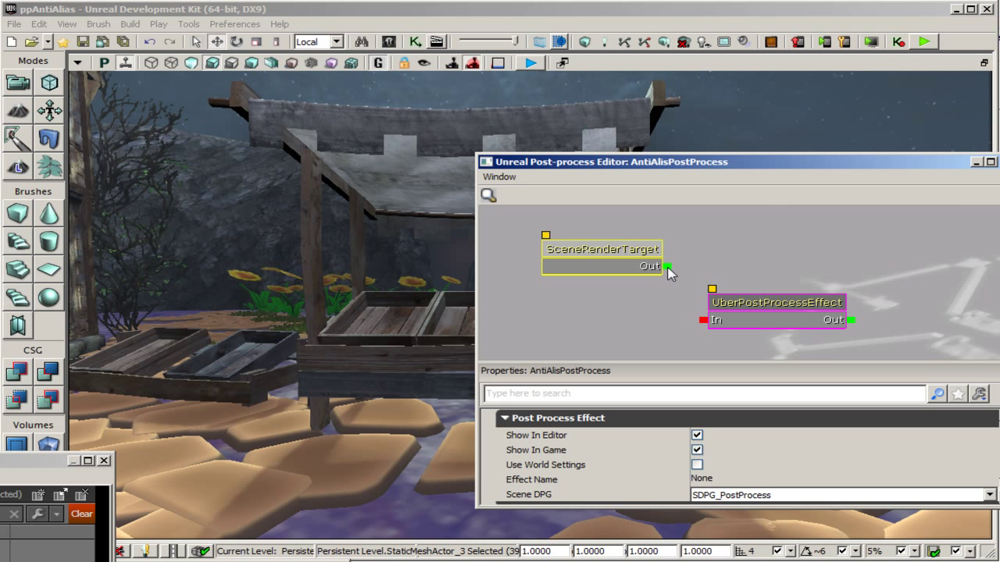
{"action": "left_click_drag", "start_coordinate": [667, 267], "coordinate": [703, 322]}
- Set the Focus Inner Radius in the UberPostProcessEffect node's Depth Of Field properties to 2000
{"action": "left_click_drag", "start_coordinate": [636, 164], "coordinate": [867, 170]}
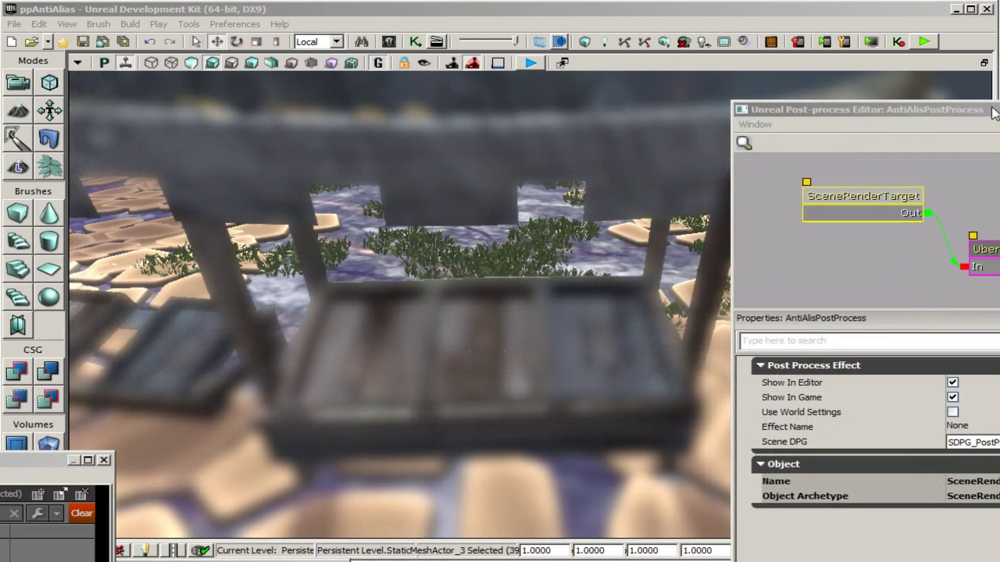
{"action": "left_click_drag", "start_coordinate": [991, 109], "coordinate": [561, 68]}
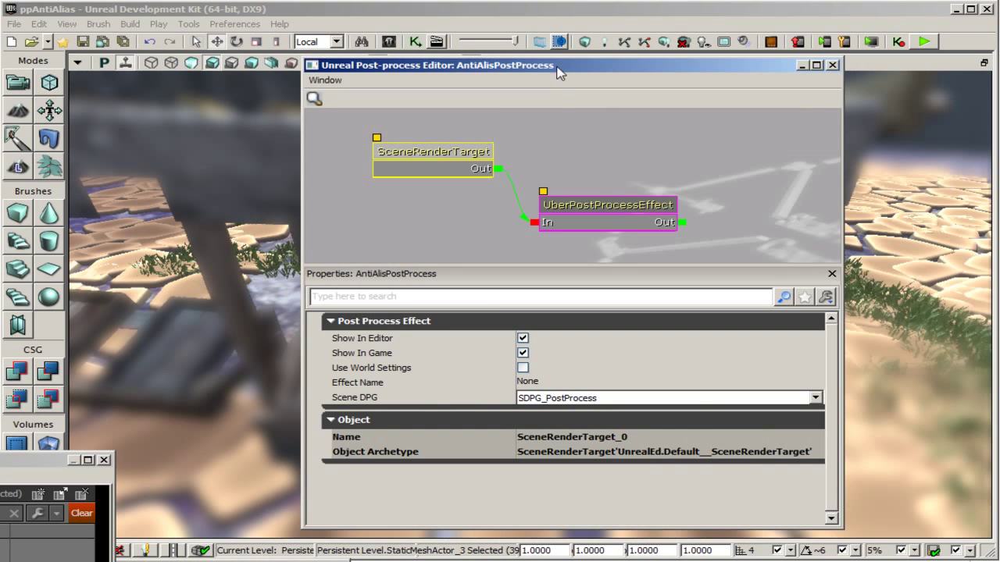
{"action": "left_click", "coordinate": [610, 207]}
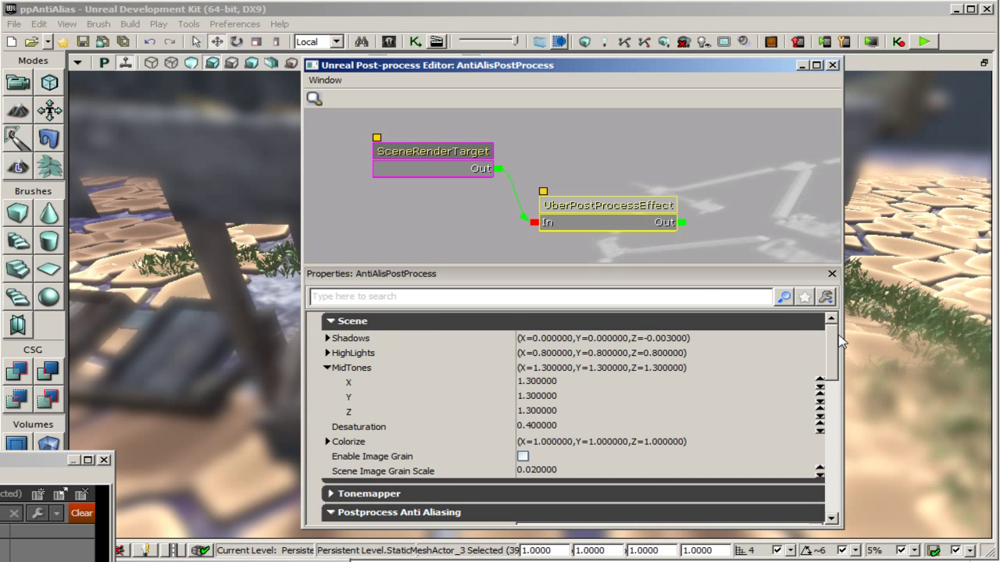
{"action": "scroll", "coordinate": [814, 401], "scroll_direction": "down", "scroll_amount": 12}
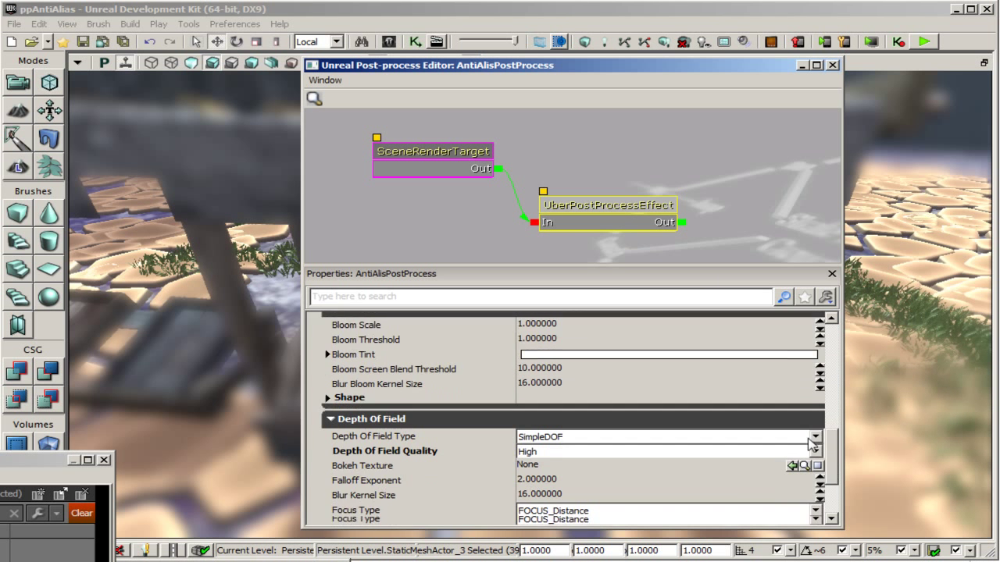
{"action": "scroll", "coordinate": [812, 444], "scroll_direction": "down", "scroll_amount": 3}
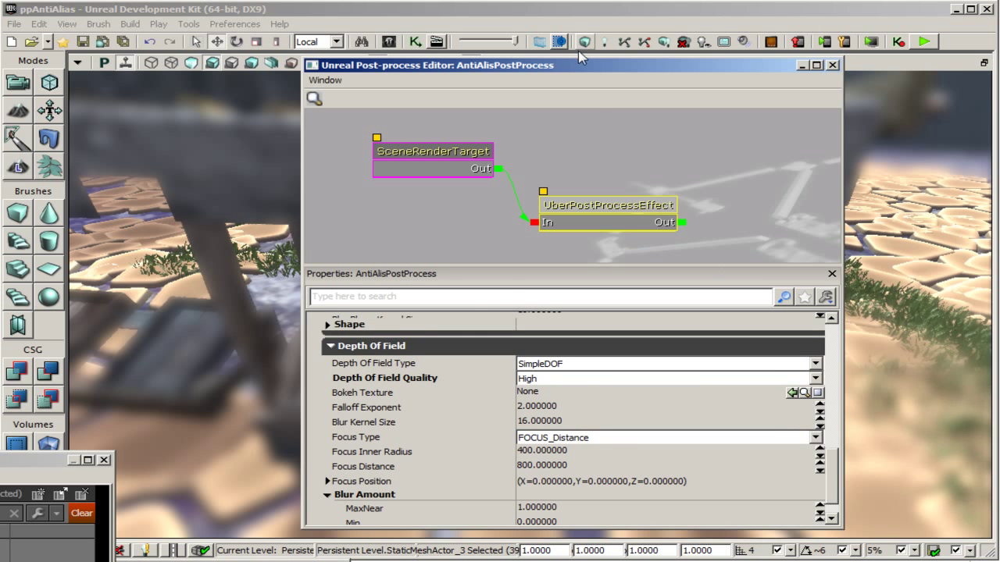
{"action": "left_click_drag", "start_coordinate": [578, 66], "coordinate": [765, 61]}
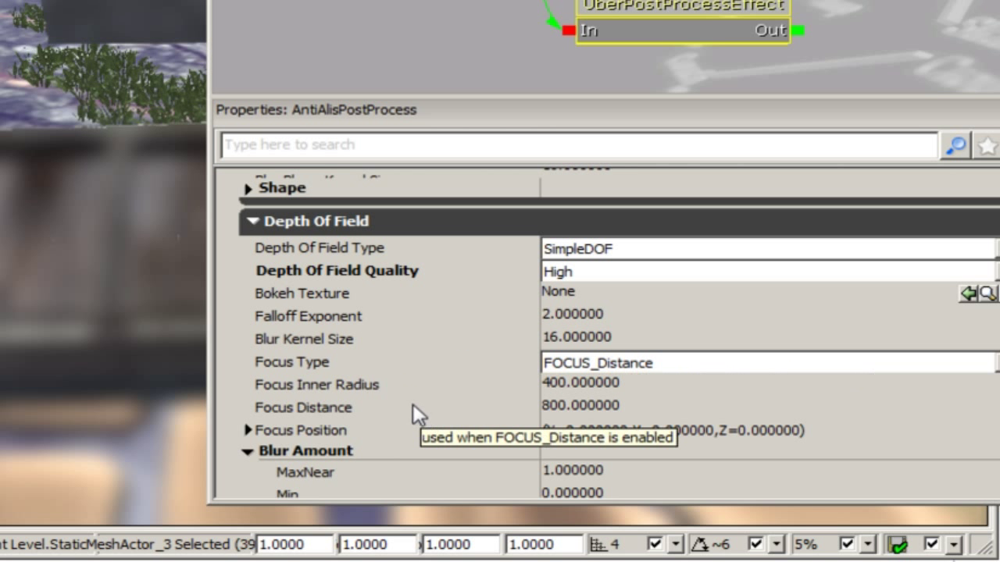
{"action": "left_click", "coordinate": [389, 386]}
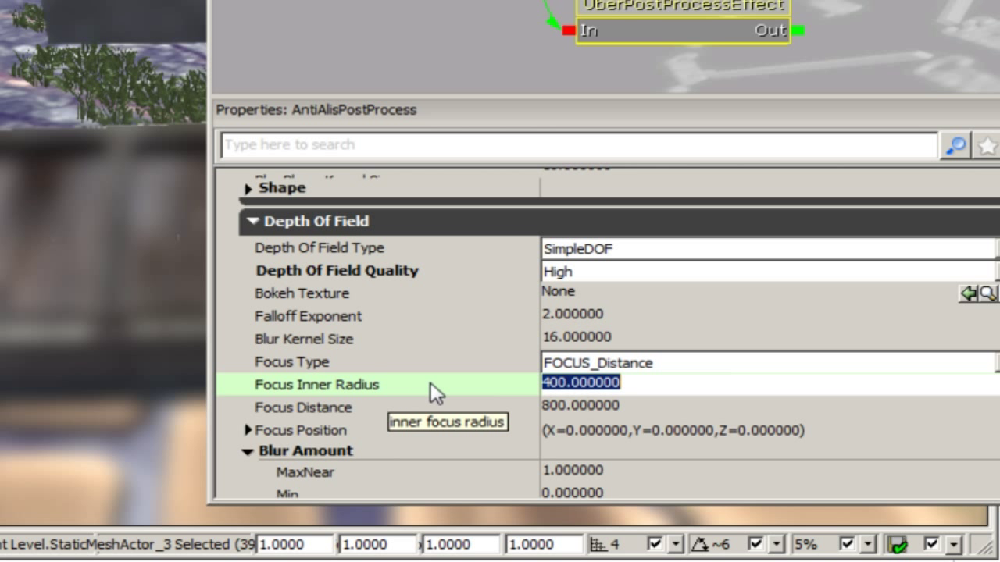
{"action": "type", "text": "20"}
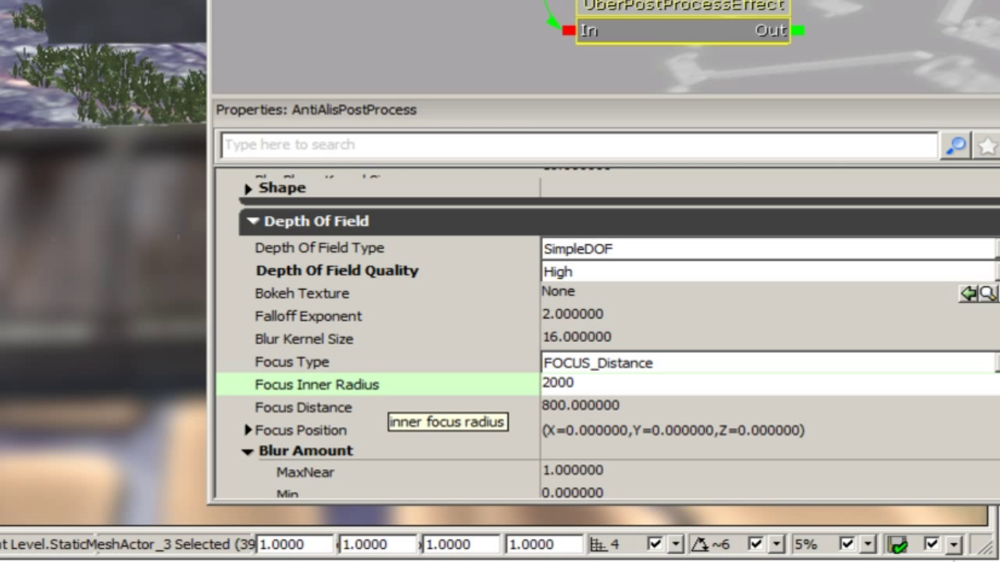
- Confirm the Focus Inner Radius, set the Focus Distance to 1000, and narrow the post-process editor window to reveal more of the viewport
{"action": "key", "text": "Return"}
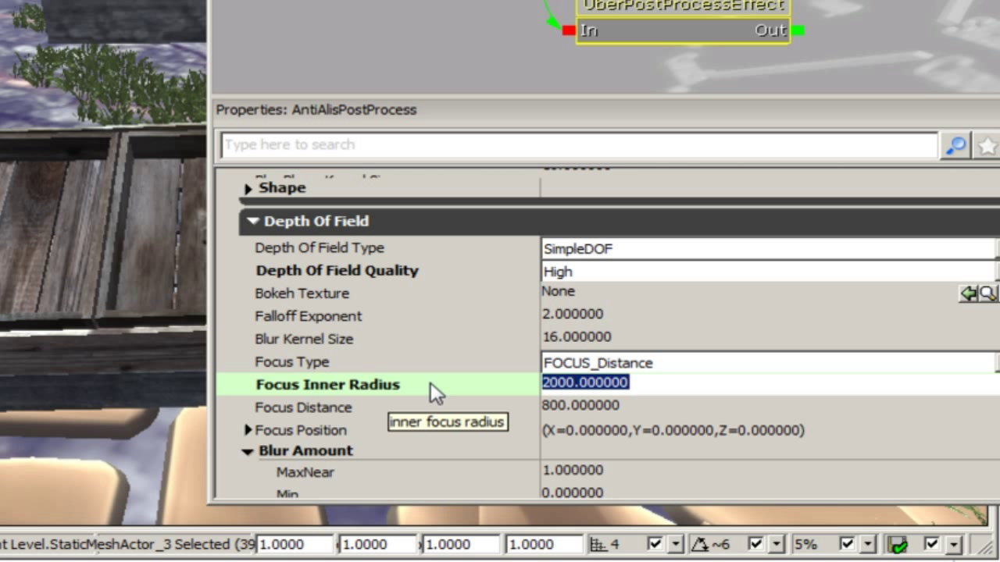
{"action": "left_click", "coordinate": [613, 405]}
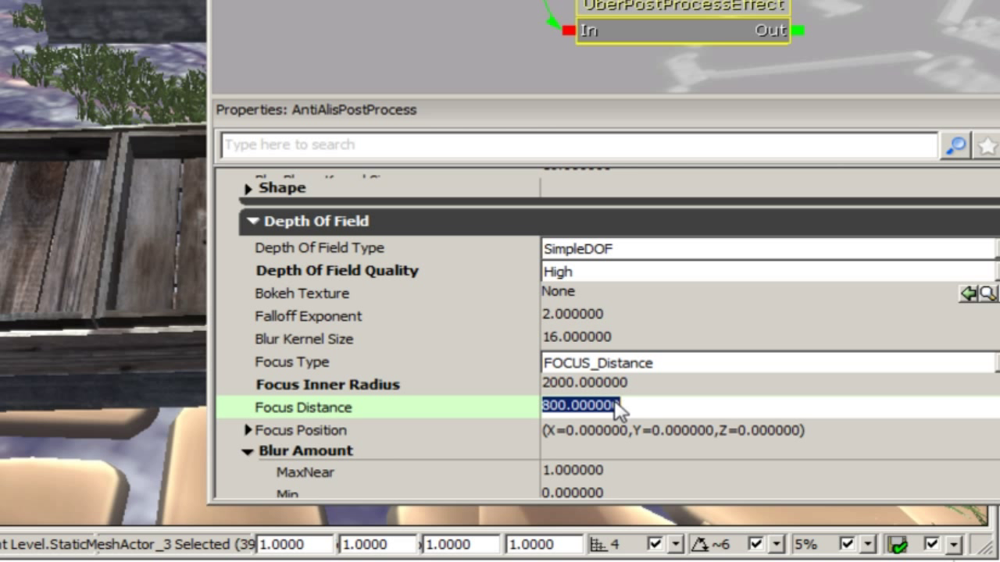
{"action": "type", "text": "1000"}
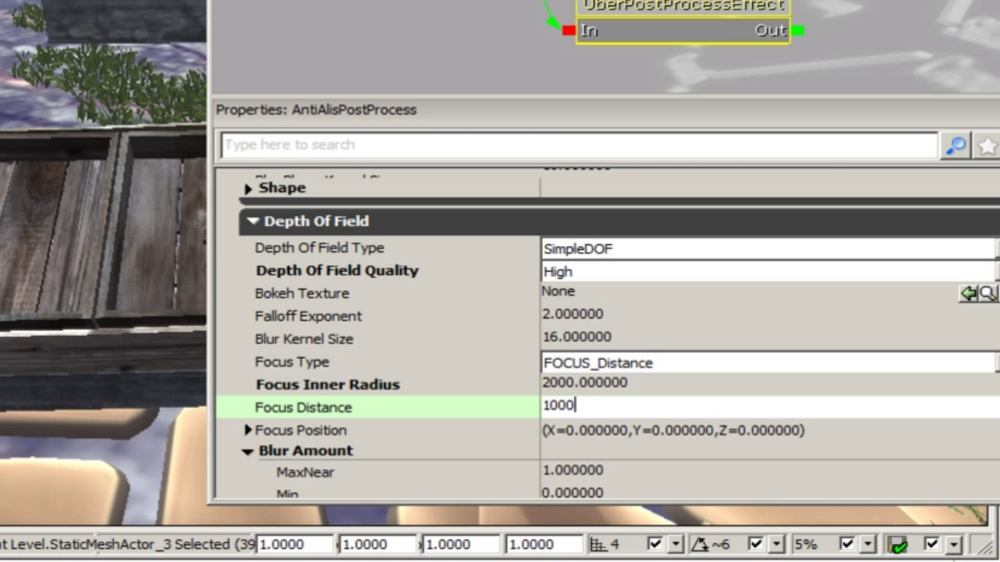
{"action": "key", "text": "Return"}
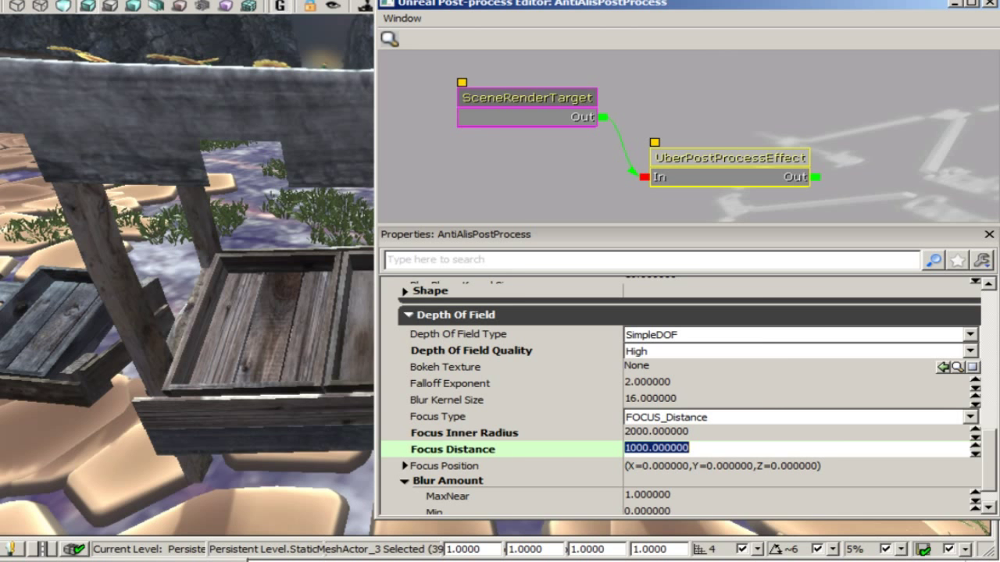
{"action": "left_click_drag", "start_coordinate": [525, 53], "coordinate": [525, 55]}
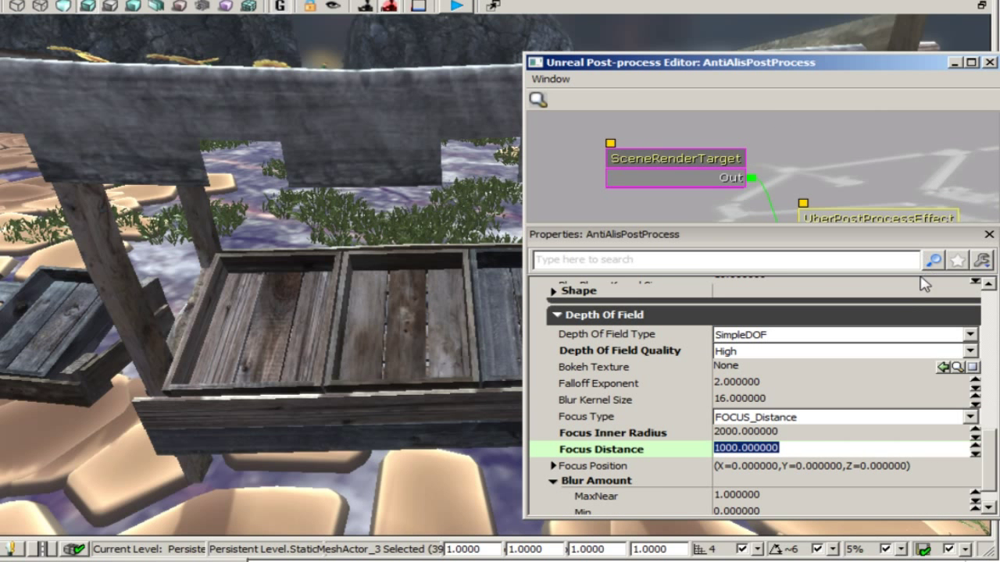
- Set the Post Process AAType to MLAA in the UberPostProcessEffect node's Postprocess Anti Aliasing properties
{"action": "left_click_drag", "start_coordinate": [994, 453], "coordinate": [994, 354]}
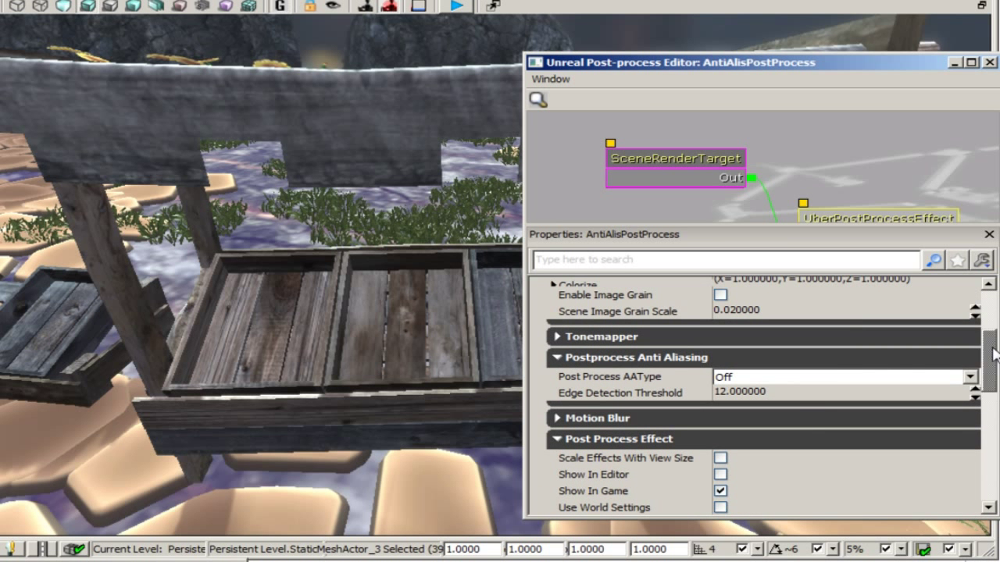
{"action": "left_click", "coordinate": [836, 377]}
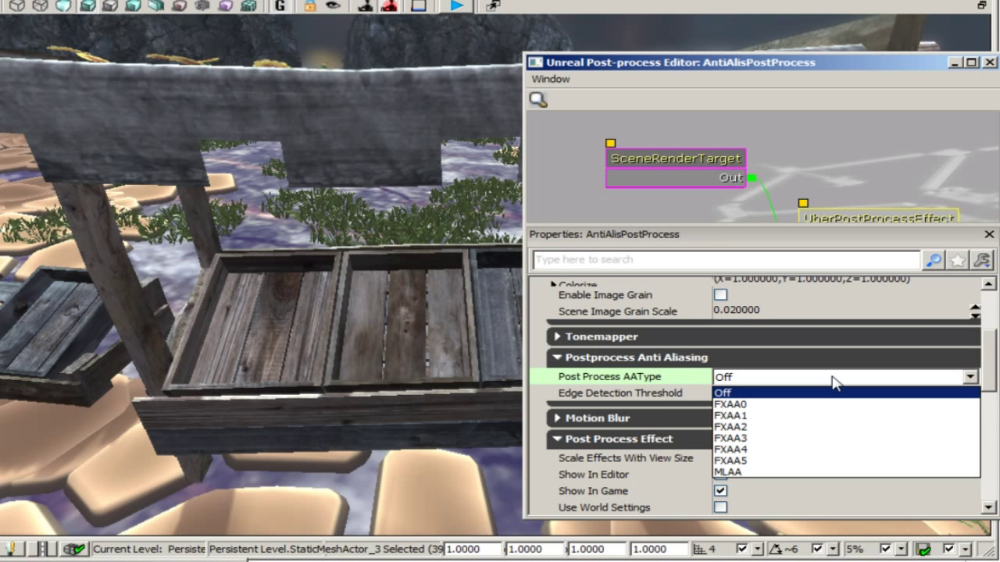
{"action": "left_click", "coordinate": [832, 378]}
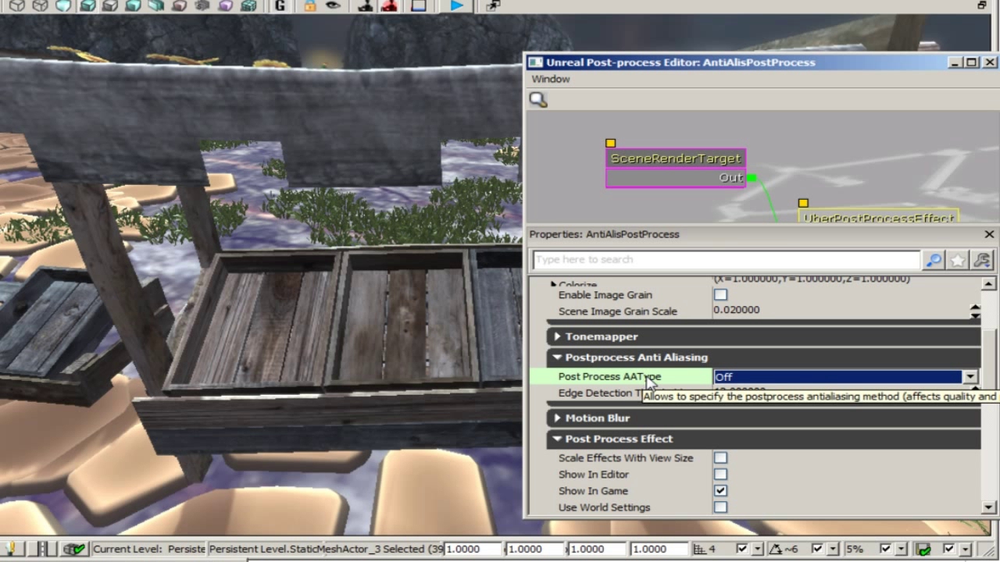
{"action": "left_click", "coordinate": [734, 378]}
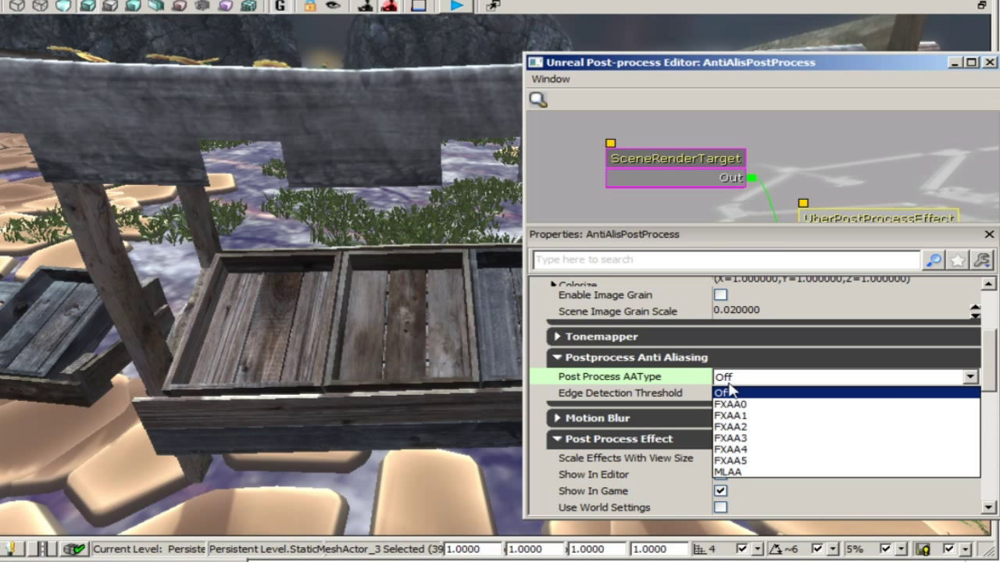
{"action": "left_click", "coordinate": [757, 472]}
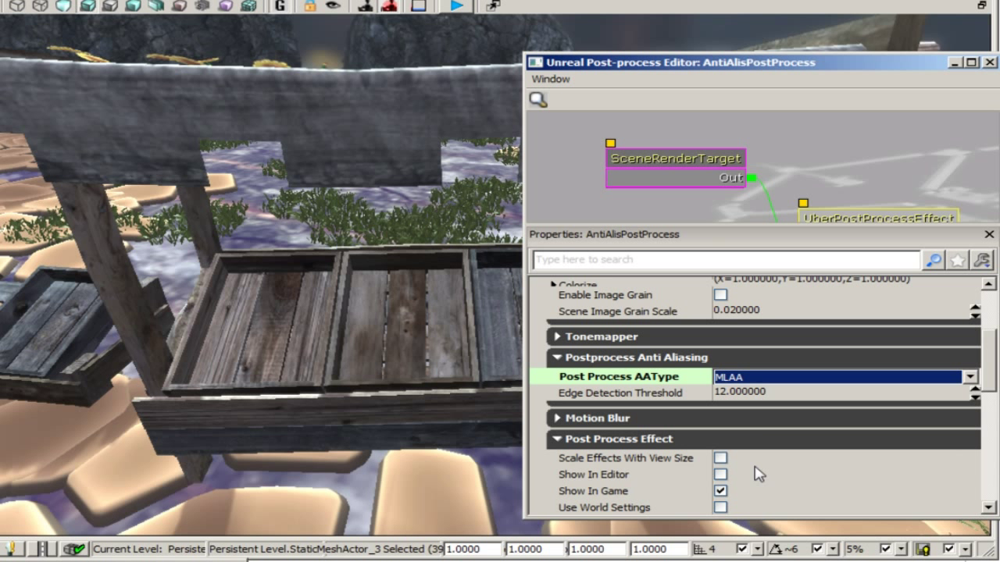
- Try the Post Process AAType options FXAA0, FXAA1, FXAA2, FXAA3 and FXAA4 one after another
{"action": "left_click", "coordinate": [743, 381]}
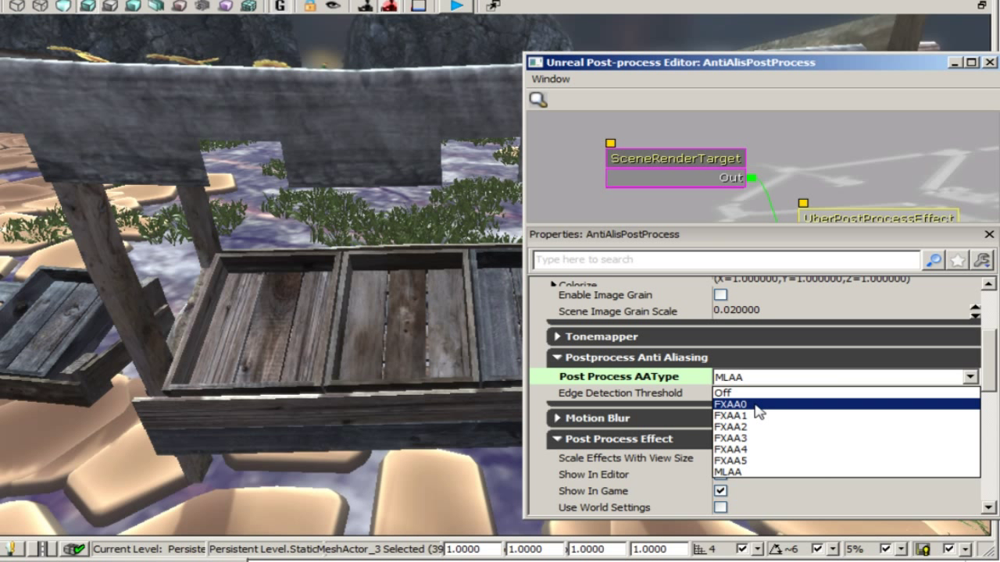
{"action": "left_click", "coordinate": [758, 405]}
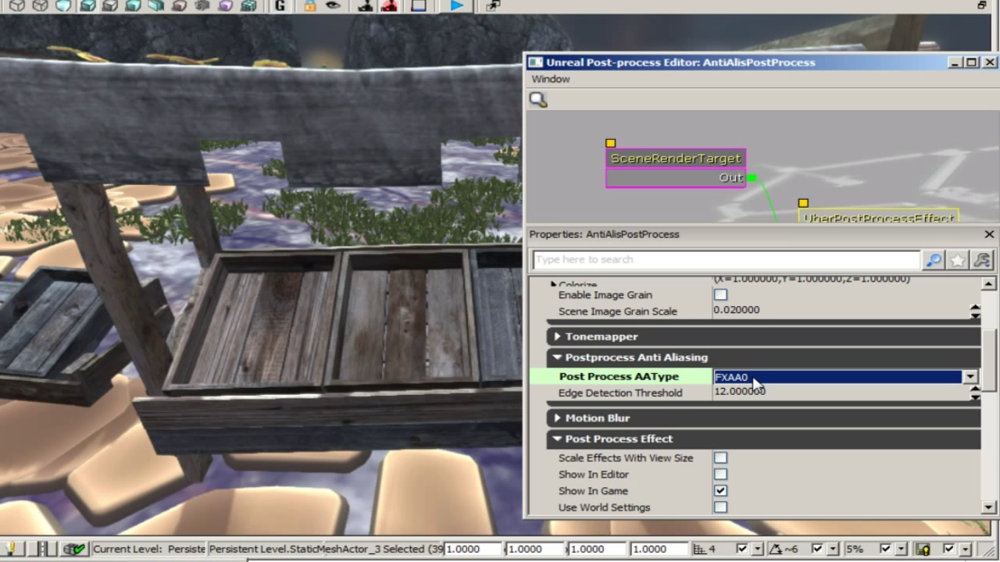
{"action": "left_click", "coordinate": [752, 379]}
{"action": "left_click", "coordinate": [750, 415]}
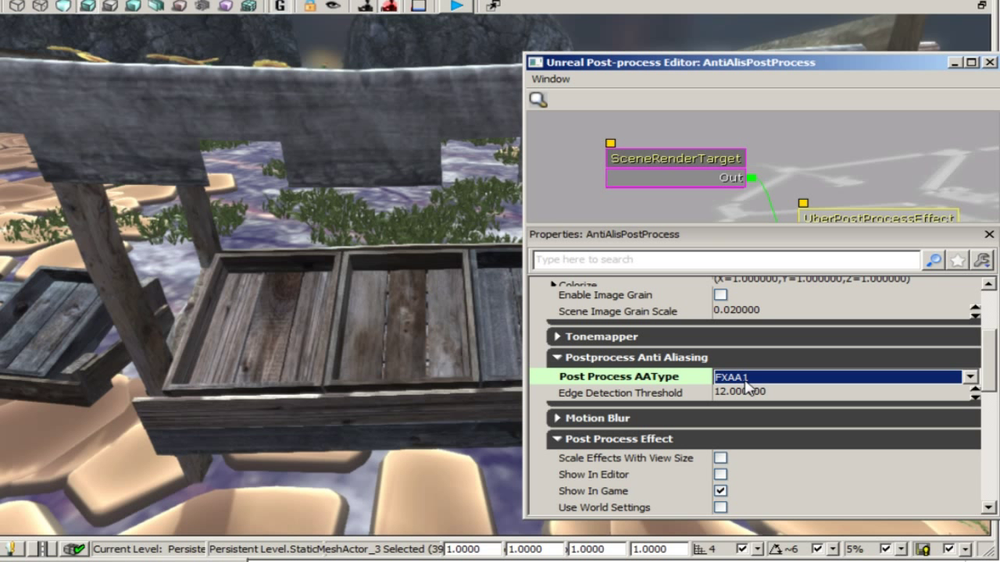
{"action": "left_click", "coordinate": [745, 382]}
{"action": "left_click", "coordinate": [747, 426]}
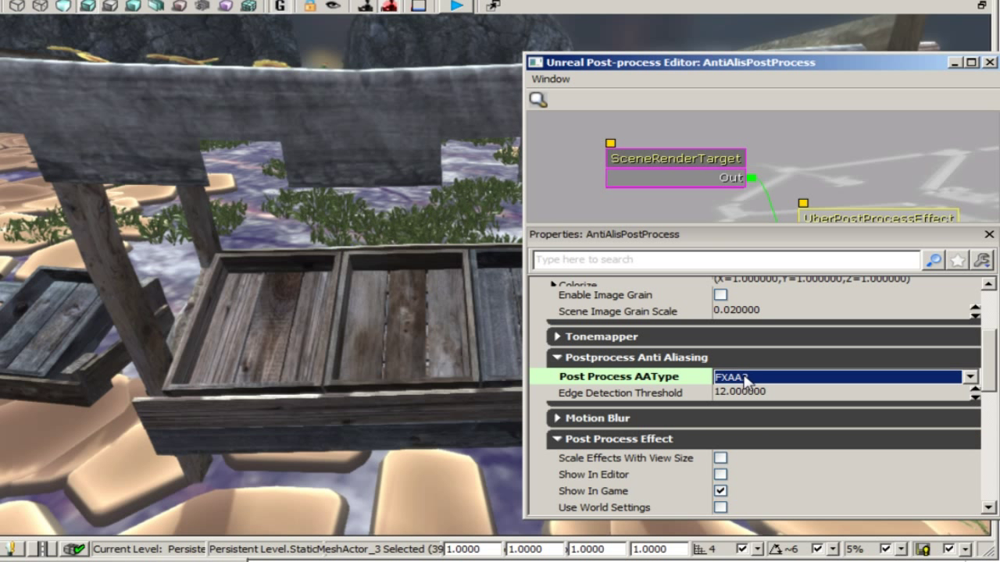
{"action": "left_click", "coordinate": [746, 381]}
{"action": "left_click", "coordinate": [743, 438]}
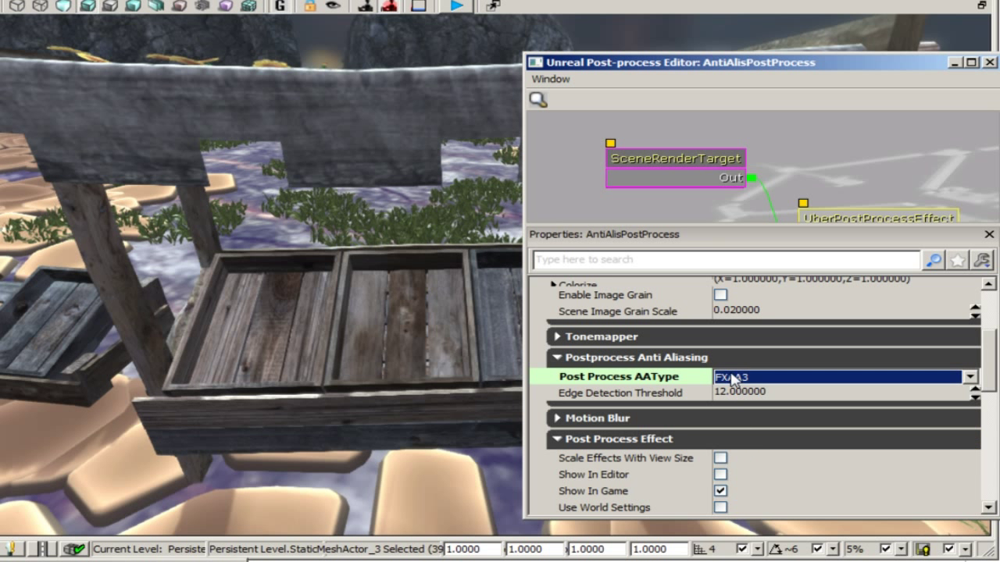
{"action": "left_click", "coordinate": [732, 378]}
{"action": "left_click", "coordinate": [748, 450]}
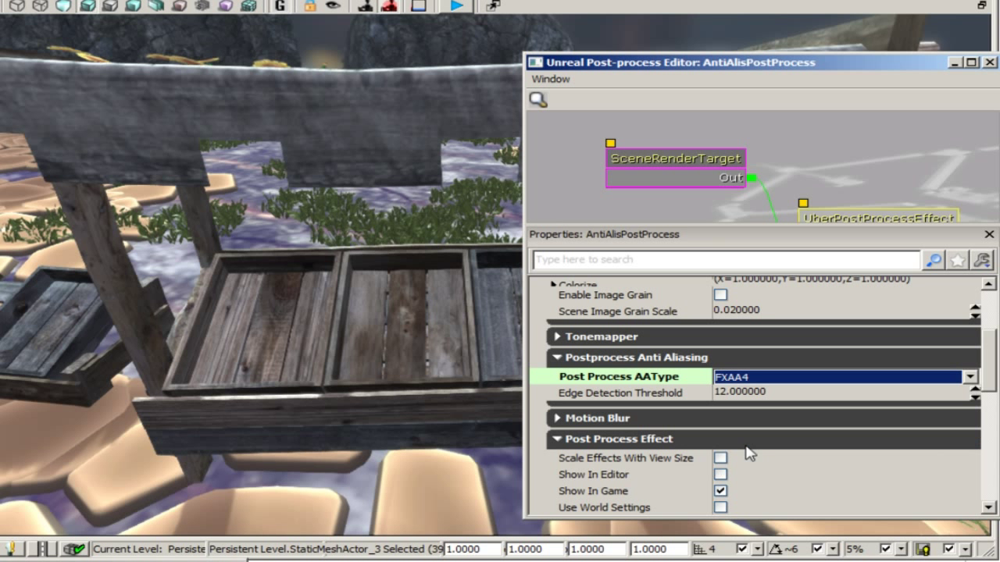
- Set the Post Process AAType to FXAA5 and move the post-process editor window aside to uncover the viewport
{"action": "left_click", "coordinate": [745, 379]}
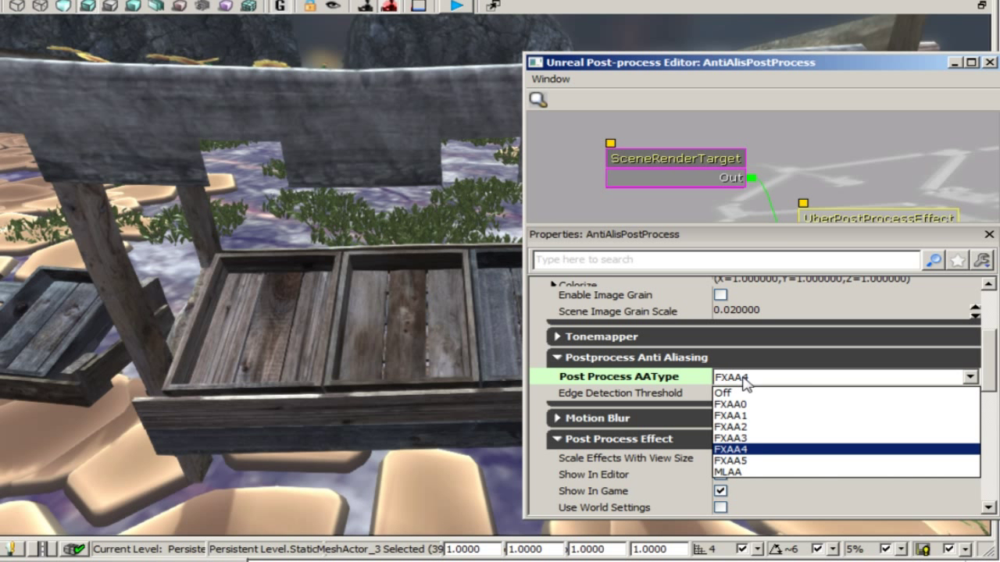
{"action": "left_click", "coordinate": [742, 462]}
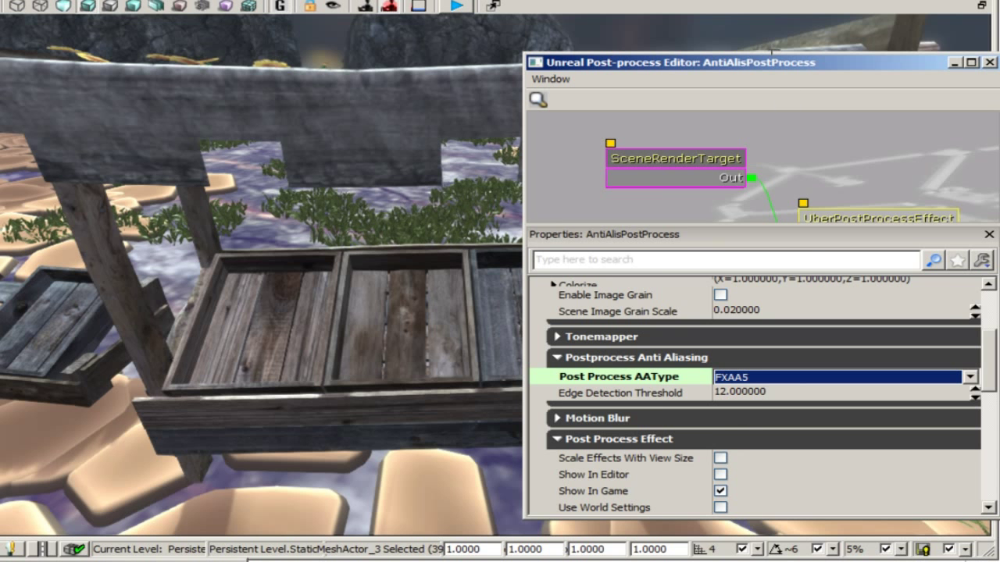
{"action": "left_click_drag", "start_coordinate": [774, 62], "coordinate": [984, 113]}
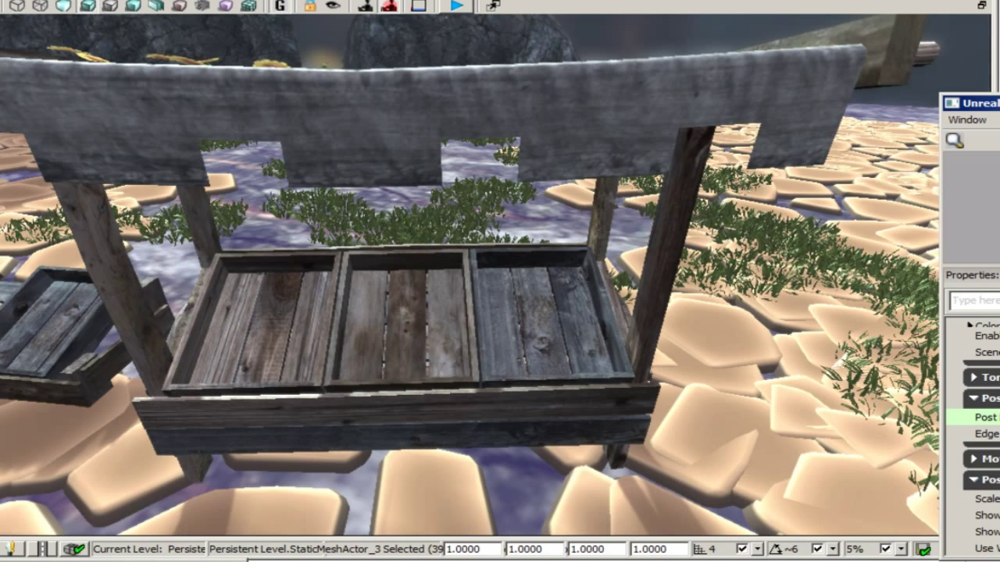
- Examine the edges of the wooden market stall from several camera angles to judge the anti-aliasing
{"action": "mouse_move", "coordinate": [582, 342]}
{"action": "left_mouse_down"}
{"action": "mouse_move", "coordinate": [582, 402]}
{"action": "mouse_move", "coordinate": [582, 344]}
{"action": "mouse_move", "coordinate": [580, 353]}
{"action": "left_mouse_up"}
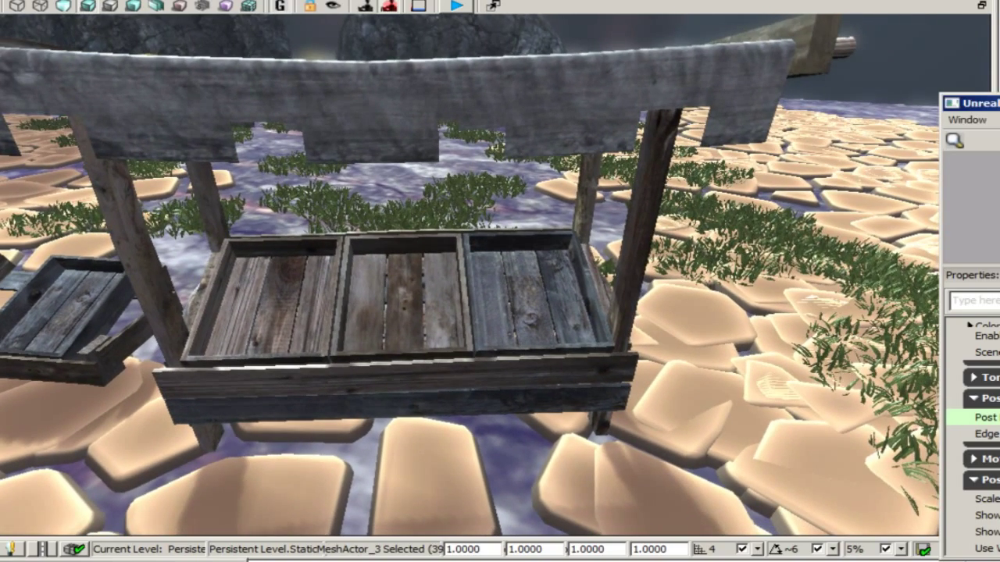
{"action": "mouse_move", "coordinate": [579, 353]}
{"action": "left_mouse_down"}
{"action": "mouse_move", "coordinate": [579, 312]}
{"action": "mouse_move", "coordinate": [582, 355]}
{"action": "left_mouse_up"}
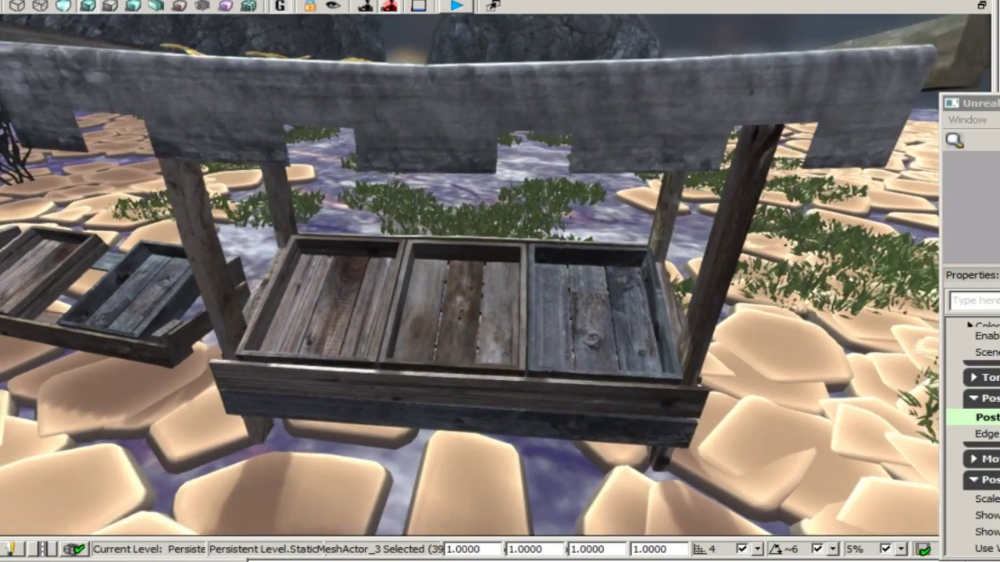
{"action": "left_click_drag", "start_coordinate": [517, 351], "coordinate": [517, 335]}
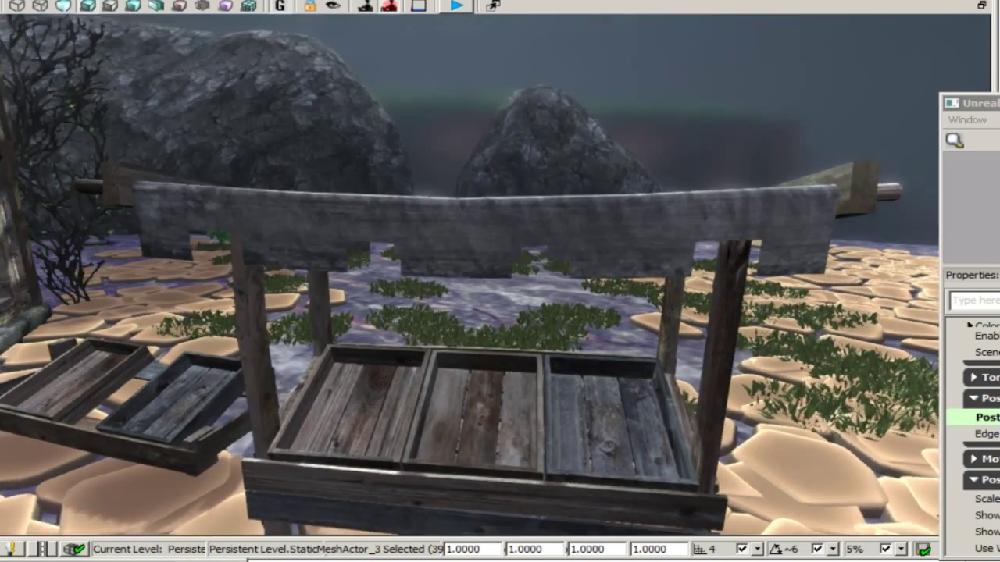
{"action": "right_click_drag", "start_coordinate": [500, 281], "coordinate": [349, 249]}
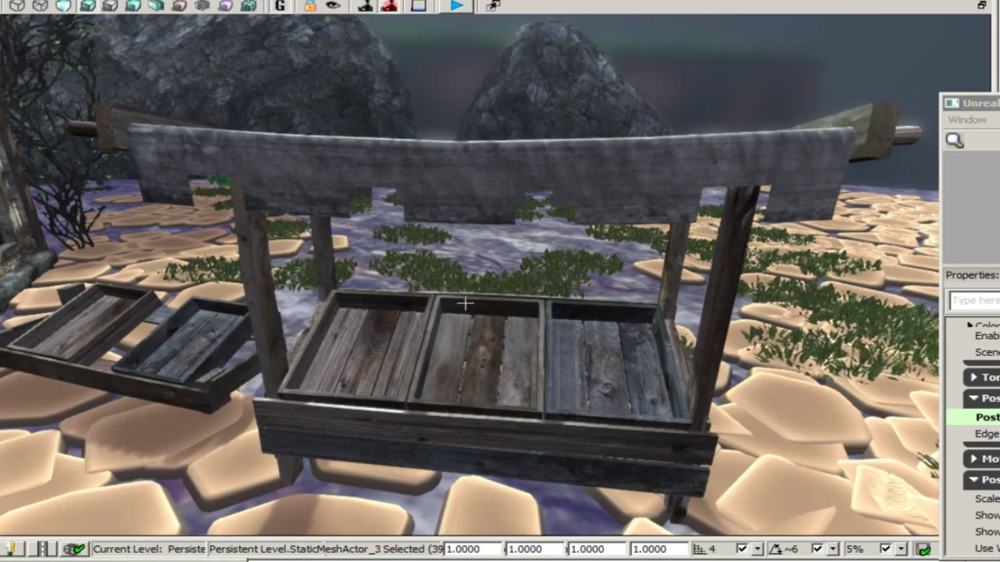
{"action": "right_click_drag", "start_coordinate": [416, 351], "coordinate": [414, 435]}
- Bring back the Content Browser and try to save the AntiAlisPostProcess asset from there
{"action": "left_click_drag", "start_coordinate": [993, 103], "coordinate": [592, 2]}
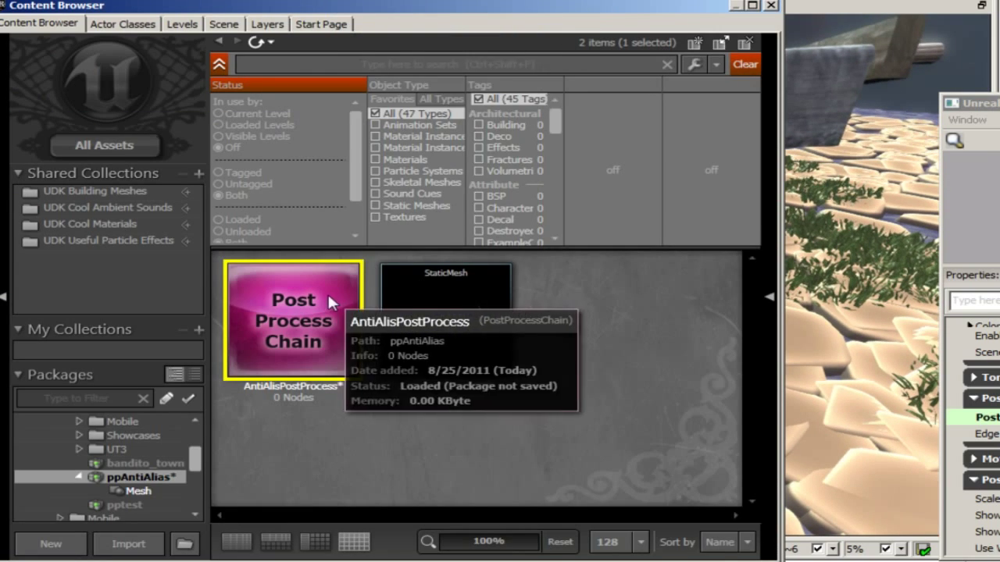
{"action": "right_click", "coordinate": [327, 292]}
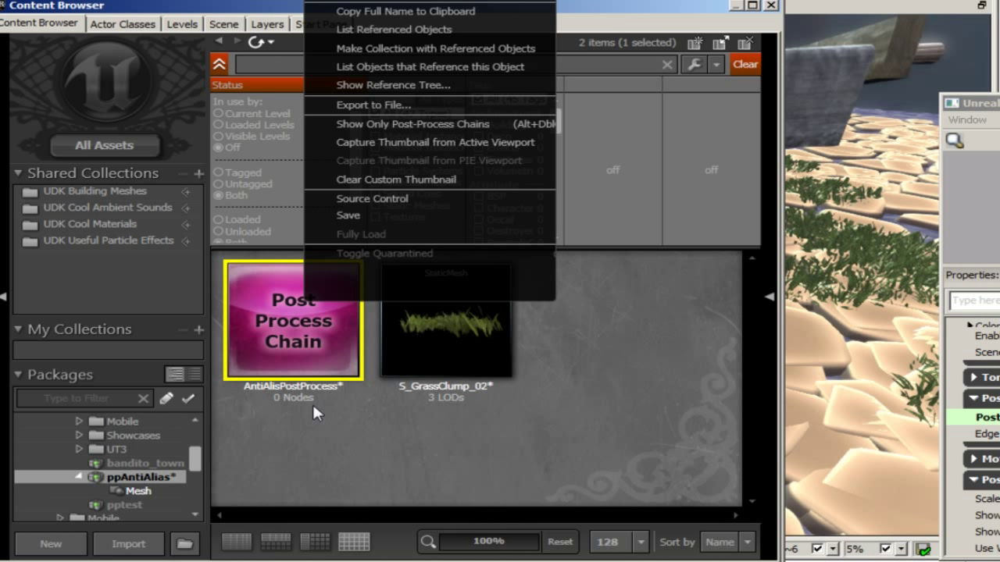
{"action": "left_click", "coordinate": [363, 221]}
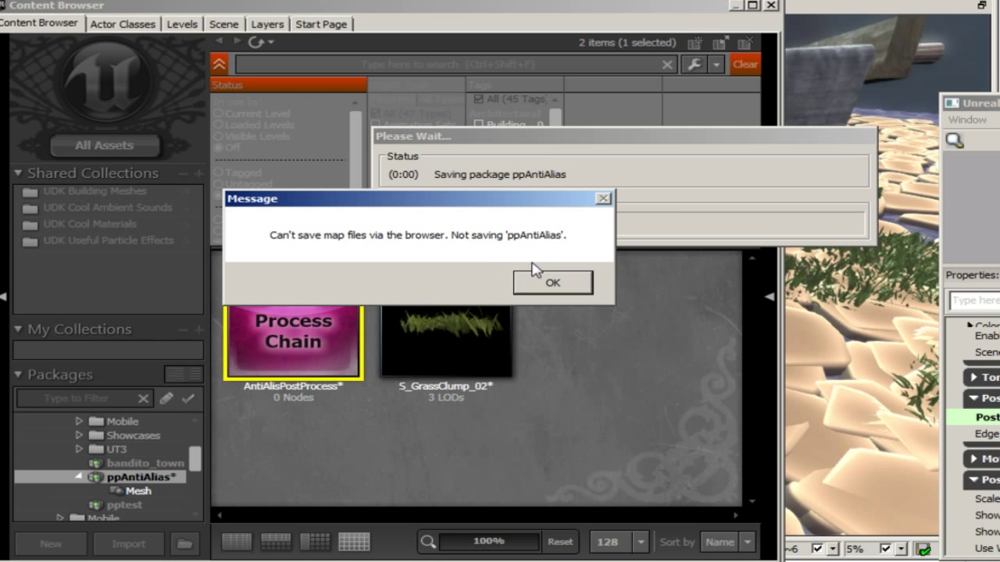
{"action": "left_click", "coordinate": [550, 283]}
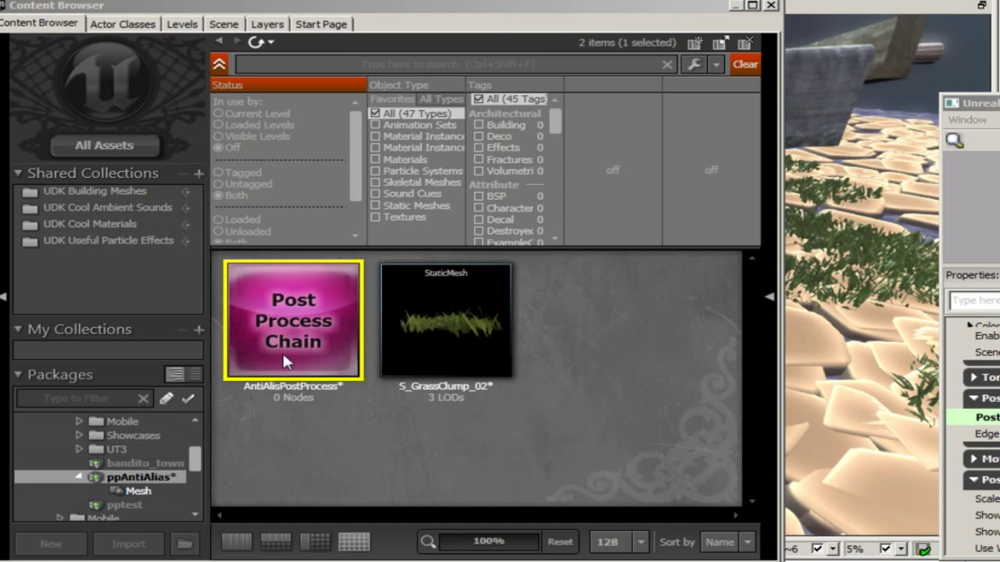
- Save the current ppAntiAlias level together with its post-process chain, and close the Content Browser
{"action": "mouse_move", "coordinate": [278, 348]}
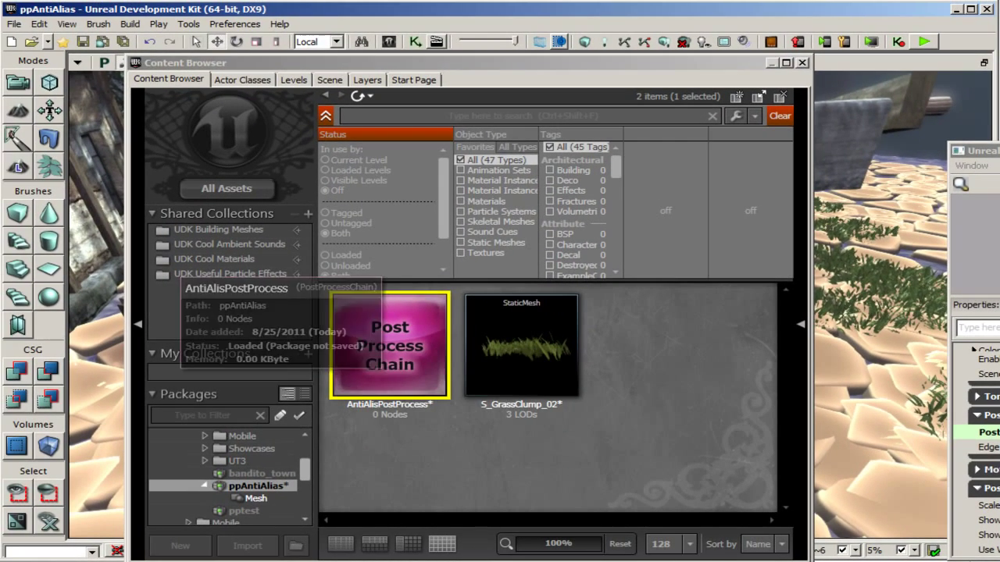
{"action": "left_click", "coordinate": [14, 23]}
{"action": "left_click", "coordinate": [35, 74]}
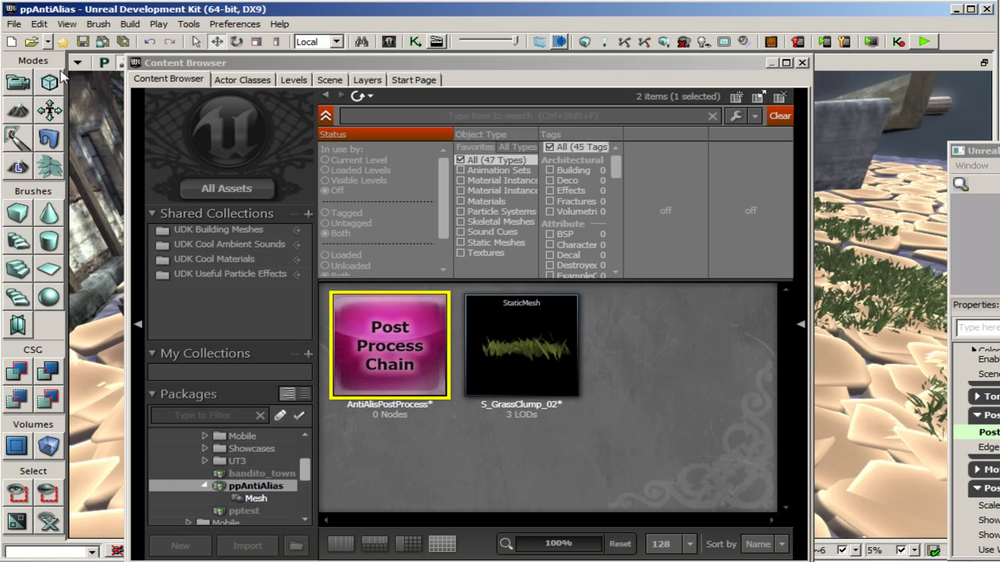
{"action": "left_click", "coordinate": [417, 446]}
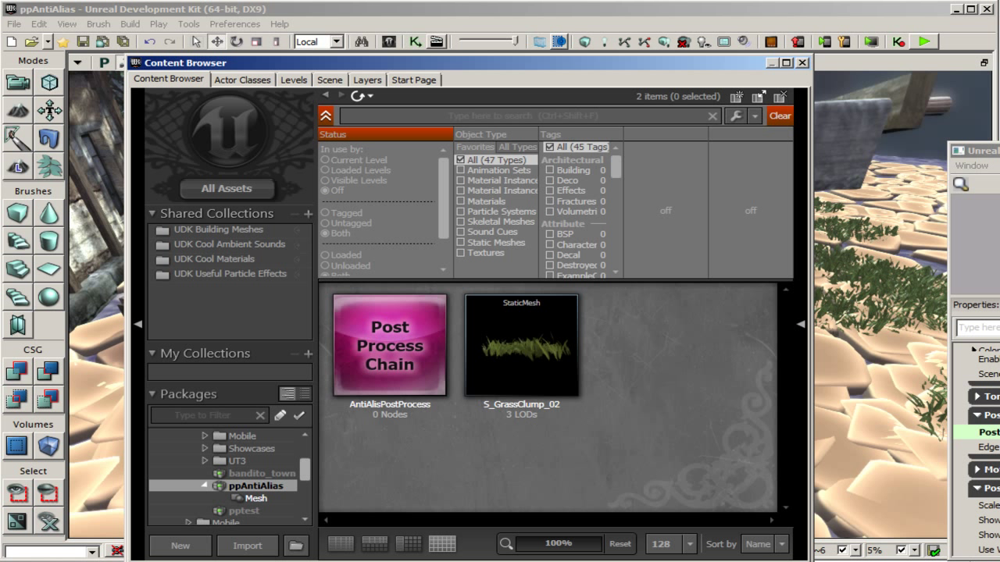
{"action": "left_click", "coordinate": [802, 64]}
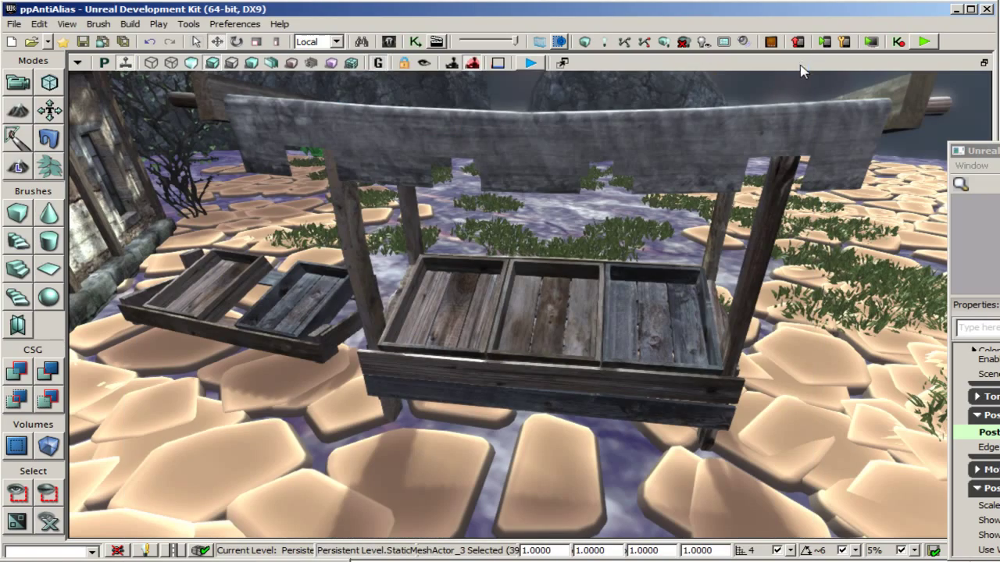
{"action": "scroll", "coordinate": [500, 305], "scroll_direction": "down", "scroll_amount": 4}
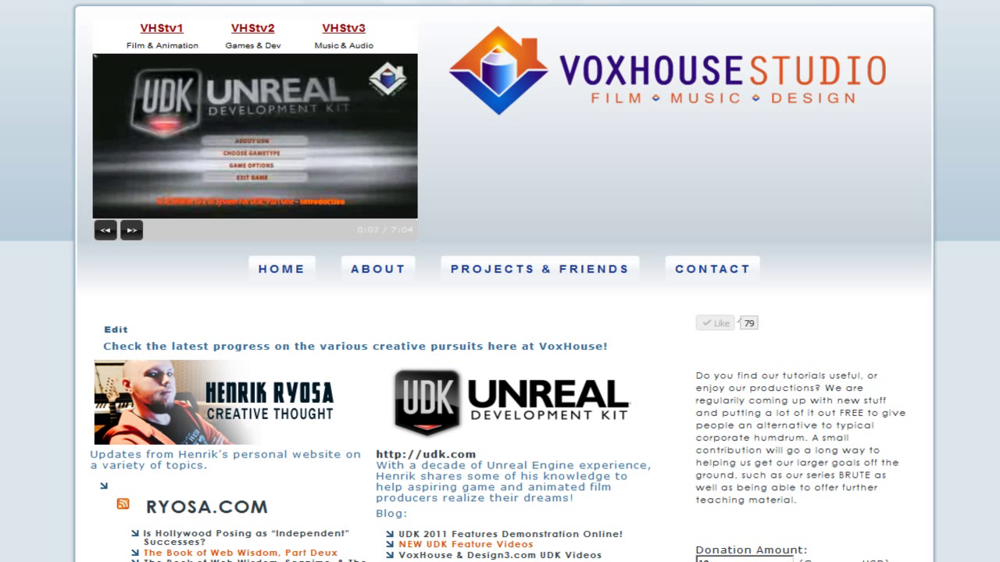
{"action": "scroll", "coordinate": [499, 281], "scroll_direction": "down", "scroll_amount": 1}
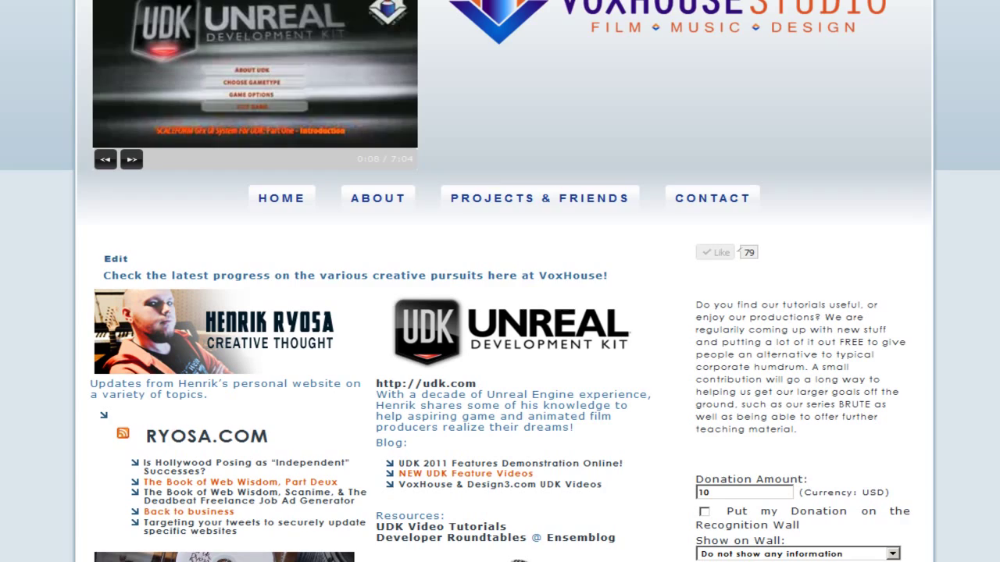